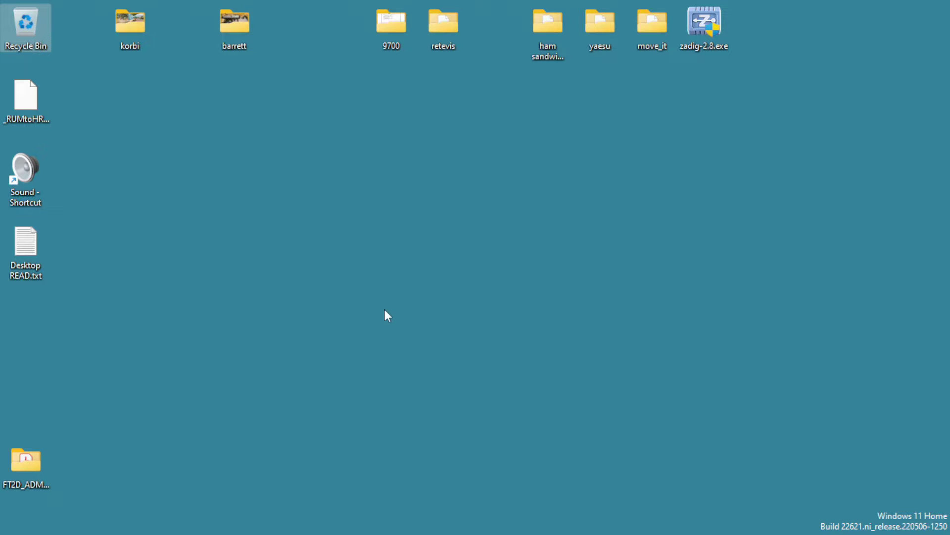
# - Open Device Manager from the Win+X menu and turn on Show hidden devices
pyautogui.press('super+x')
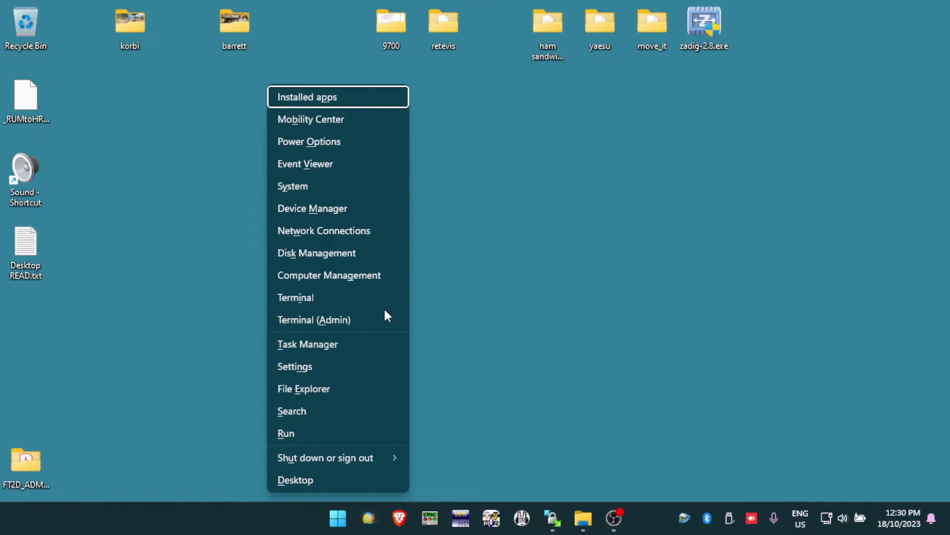
pyautogui.click(325, 214)
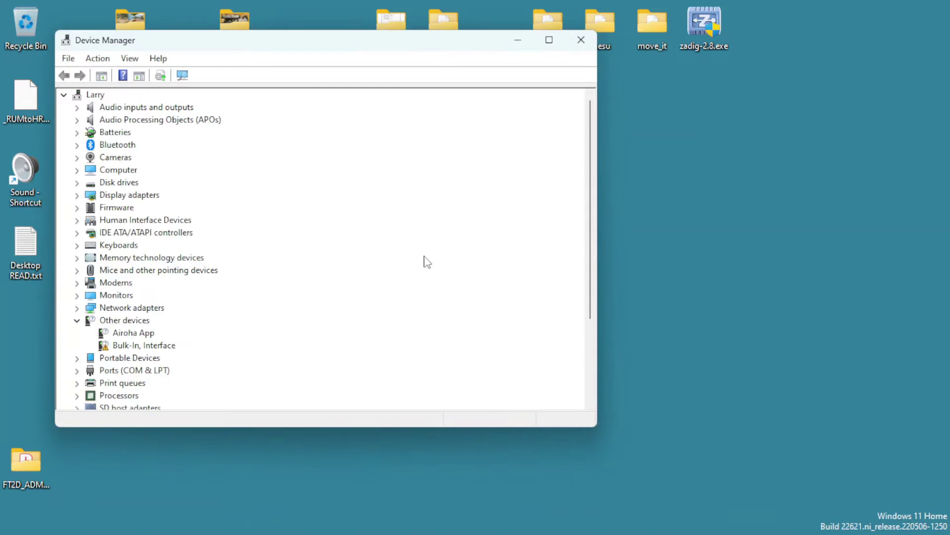
pyautogui.click(131, 59)
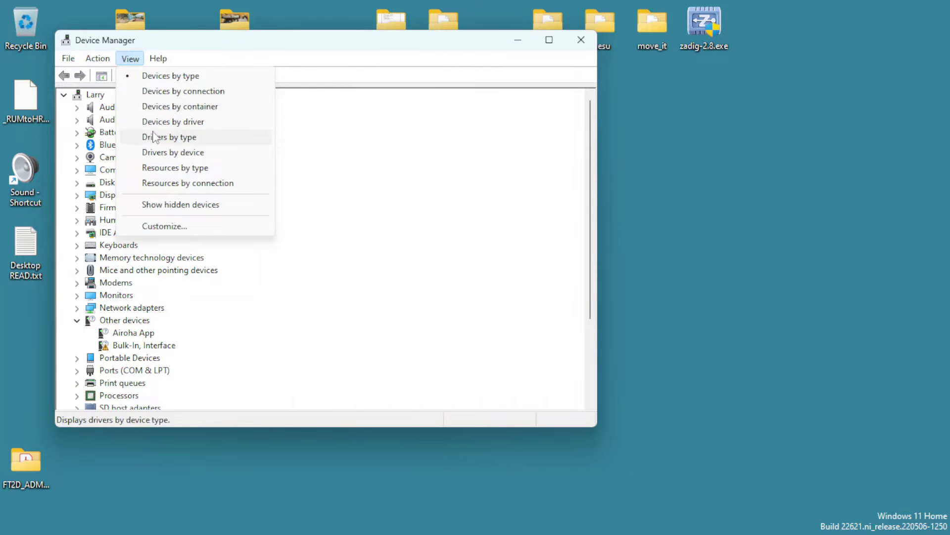
pyautogui.click(168, 205)
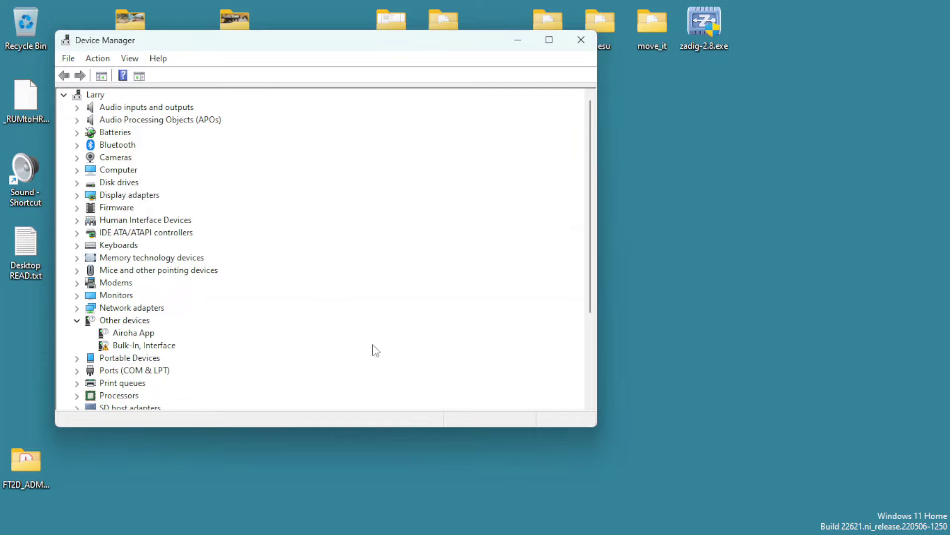
# - Enlarge the window and expand Ports (COM & LPT) and both Universal Serial Bus categories
pyautogui.moveTo(365, 431); pyautogui.dragTo(379, 529)
pyautogui.scroll(-1, 340, 409)
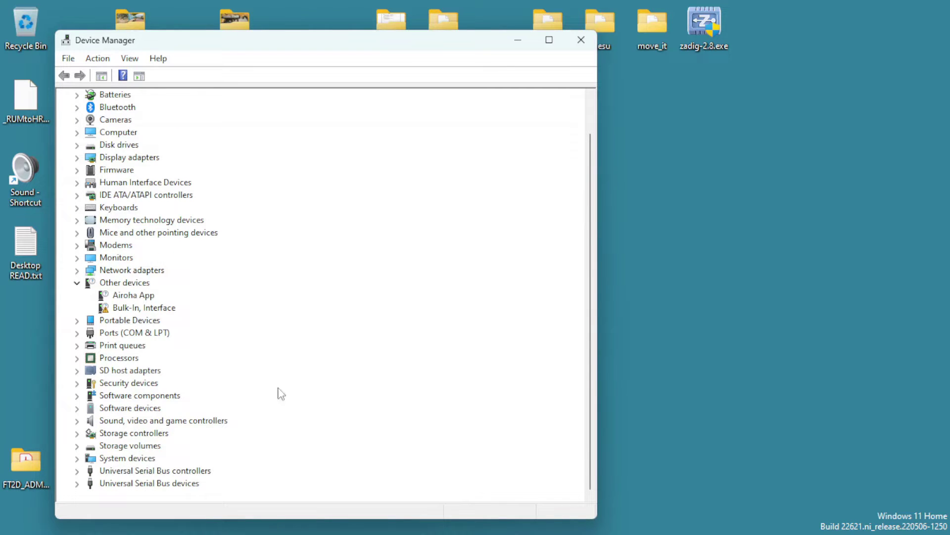
pyautogui.click(80, 334)
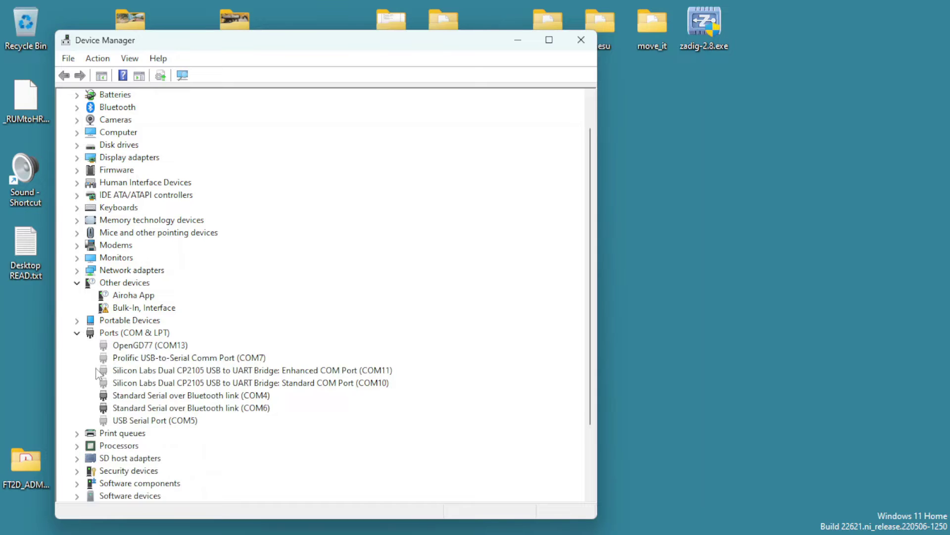
pyautogui.scroll(-3, 98, 374)
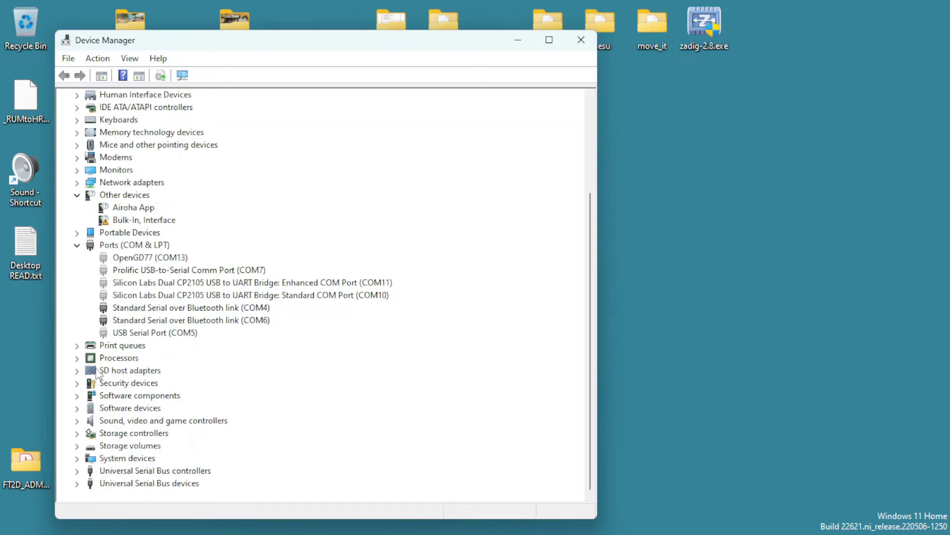
pyautogui.click(76, 484)
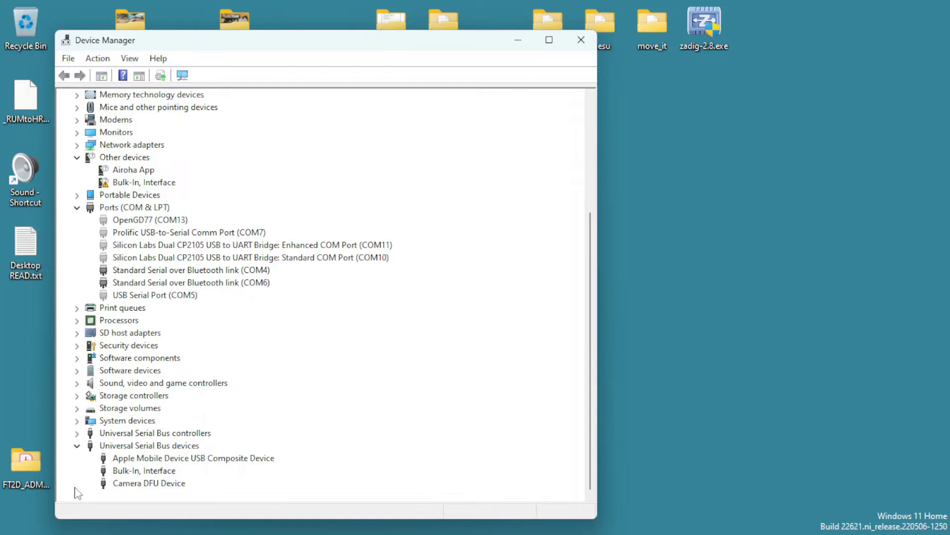
pyautogui.click(77, 432)
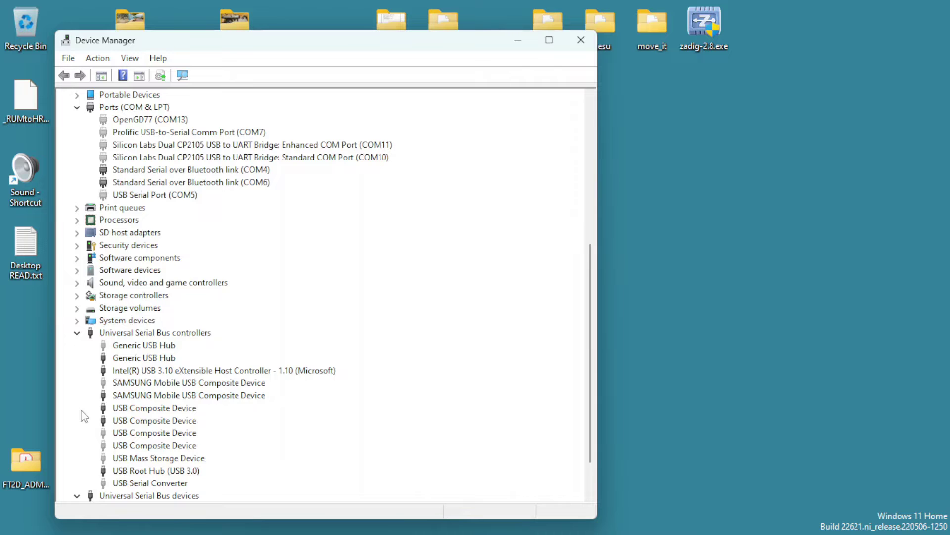
pyautogui.scroll(-2, 278, 403)
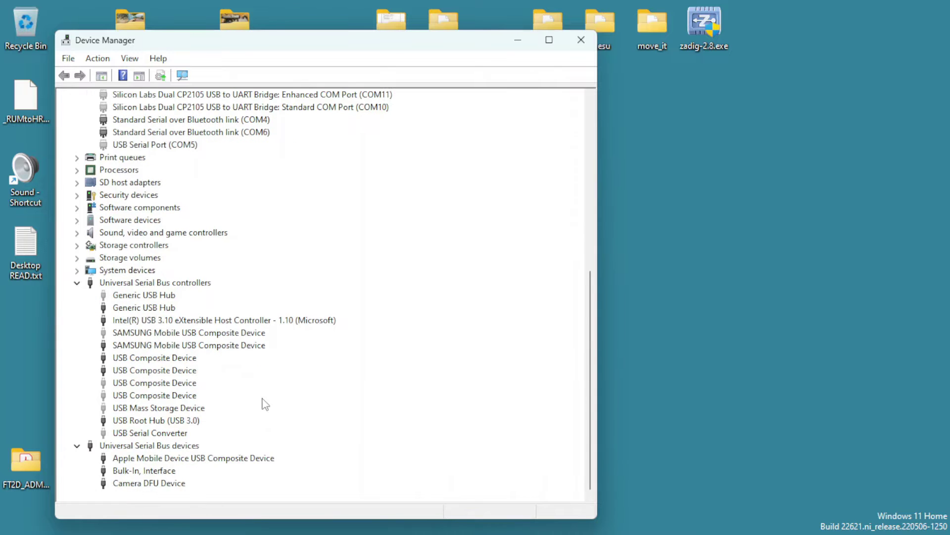
# - Collapse the Universal Serial Bus controllers category in Device Manager
pyautogui.click(77, 283)
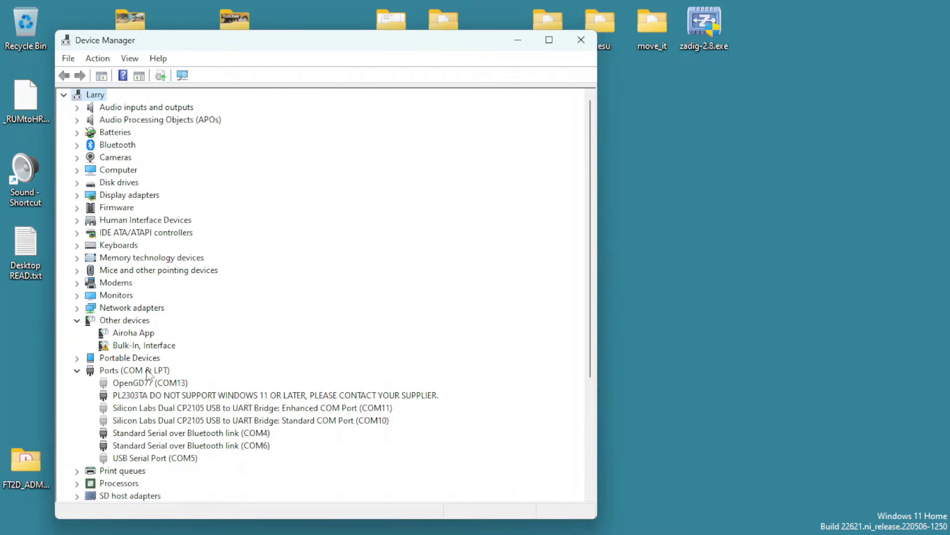
pyautogui.scroll(-2, 146, 391)
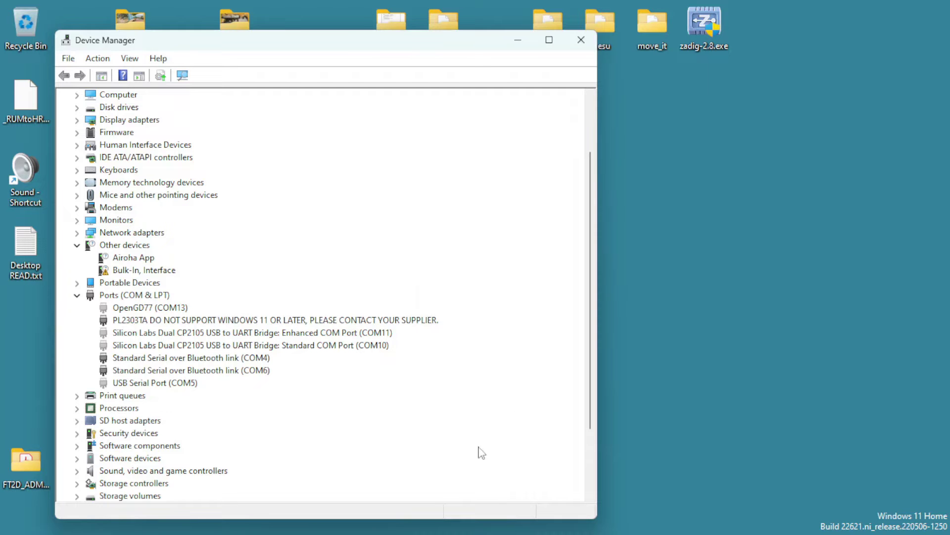
pyautogui.moveTo(416, 528)
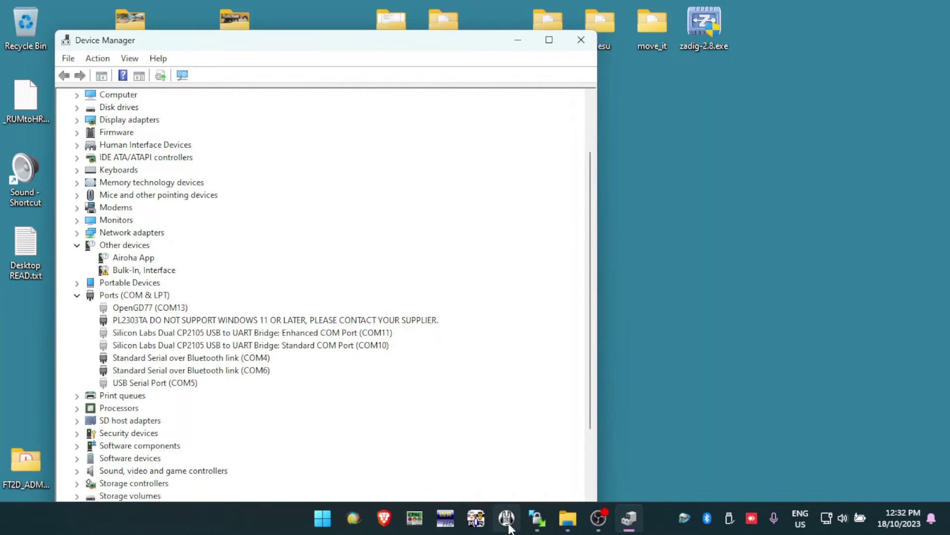
# - Search Brave for 'zadig driver', go to zadig.akeo.ie and save Zadig 2.8 to the Desktop
pyautogui.click(384, 518)
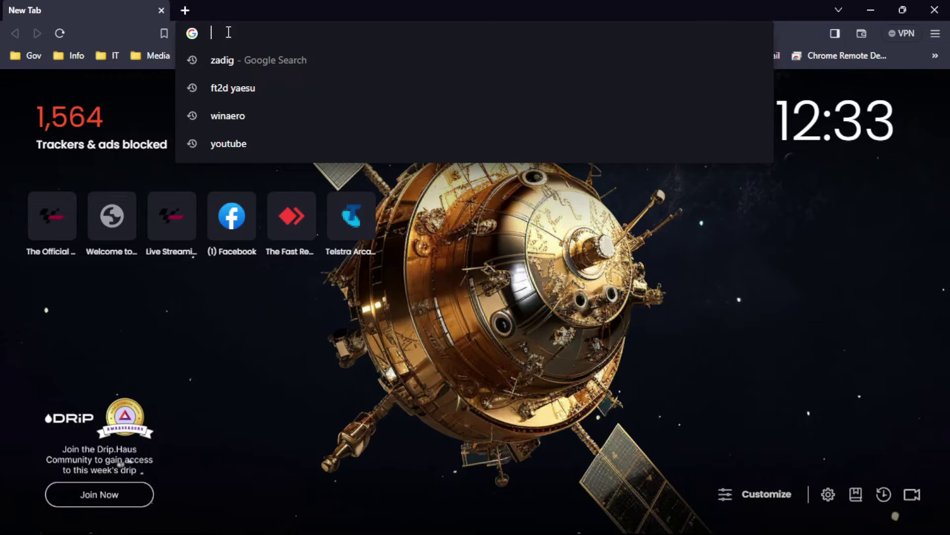
pyautogui.write('zadig dr')
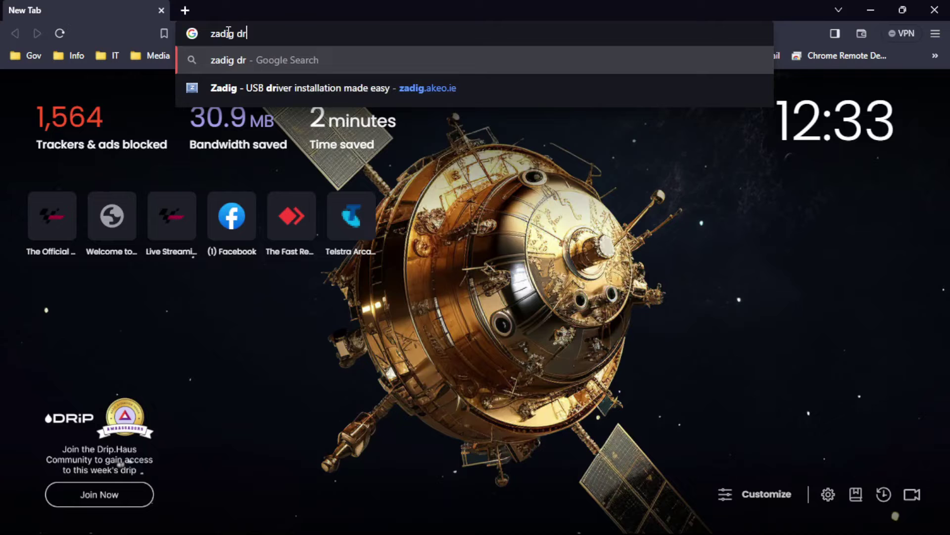
pyautogui.write('iver')
pyautogui.press('Return')
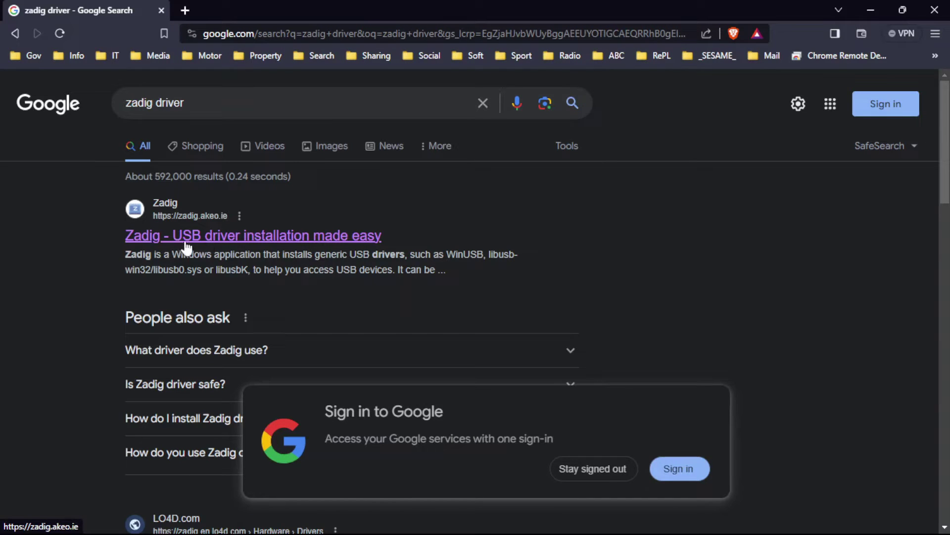
pyautogui.click(214, 242)
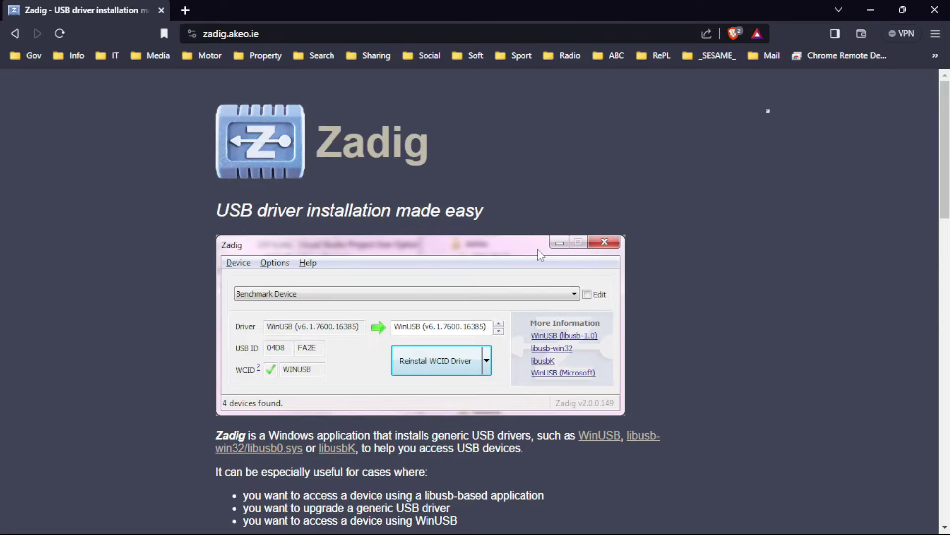
pyautogui.scroll(-7, 540, 255)
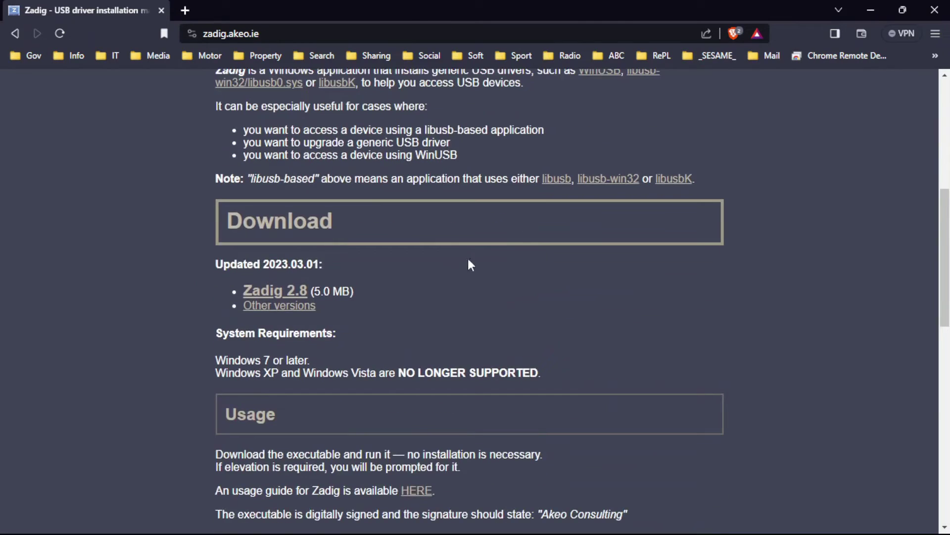
pyautogui.click(286, 296)
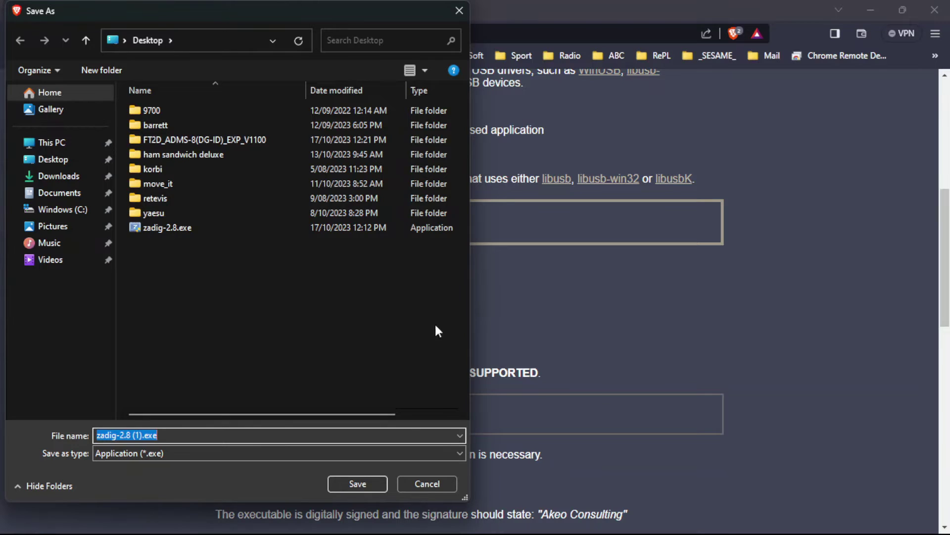
pyautogui.click(372, 483)
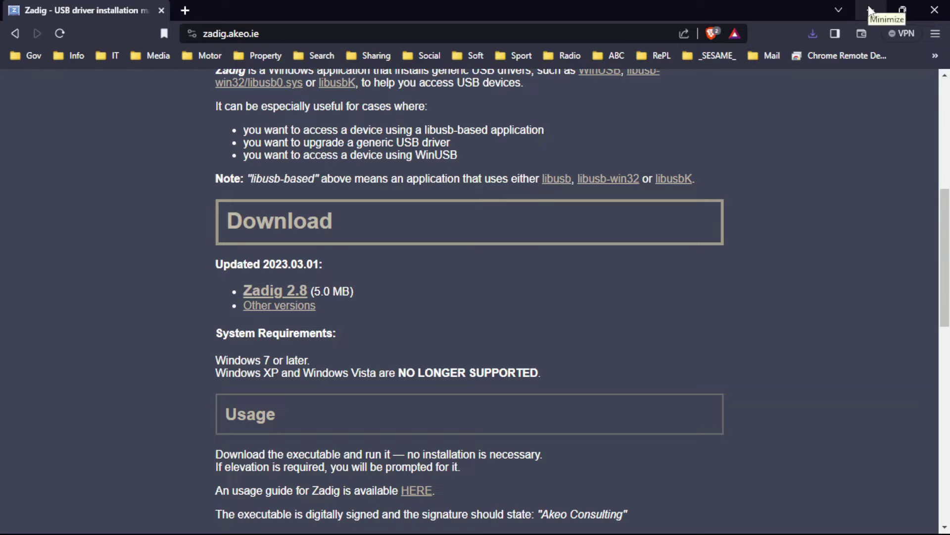
# - Close Brave and run zadig-2.8.exe from the desktop as administrator
pyautogui.click(934, 10)
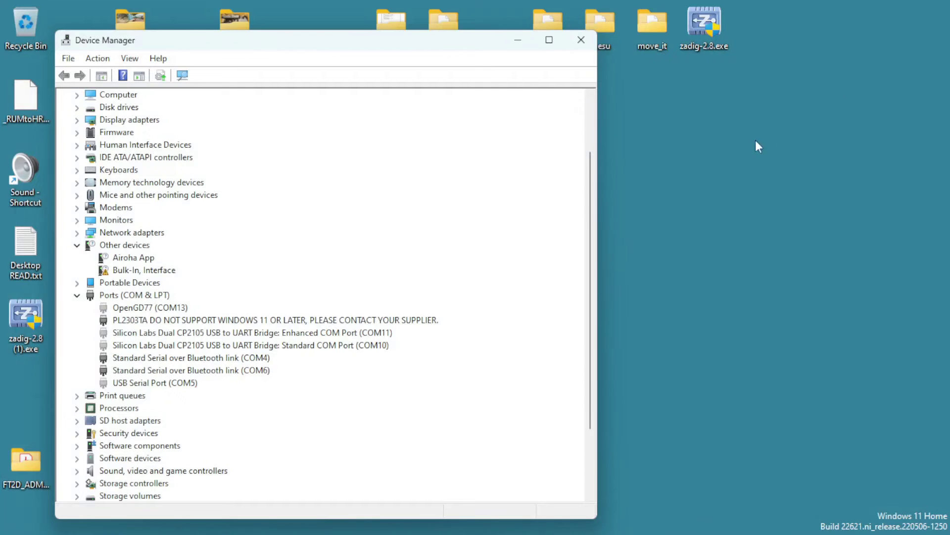
pyautogui.click(713, 149)
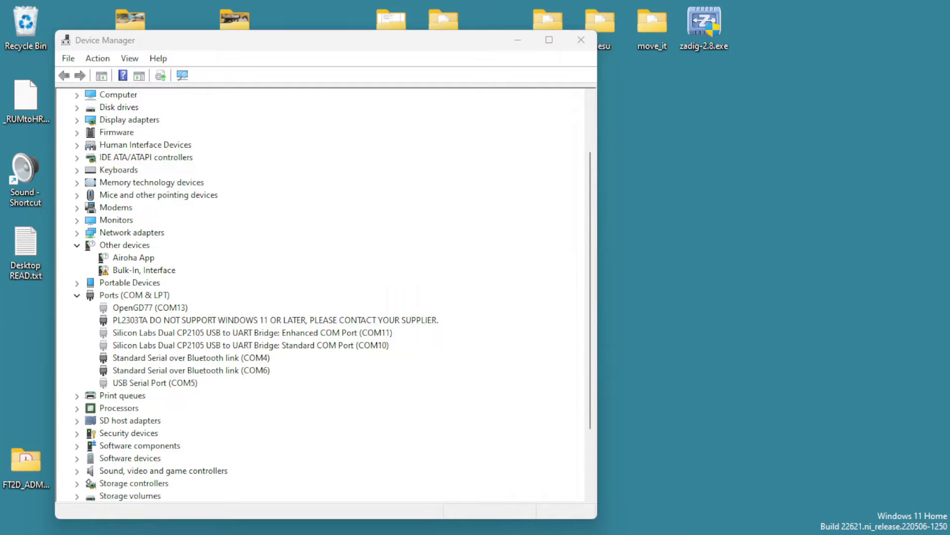
pyautogui.rightClick(704, 29)
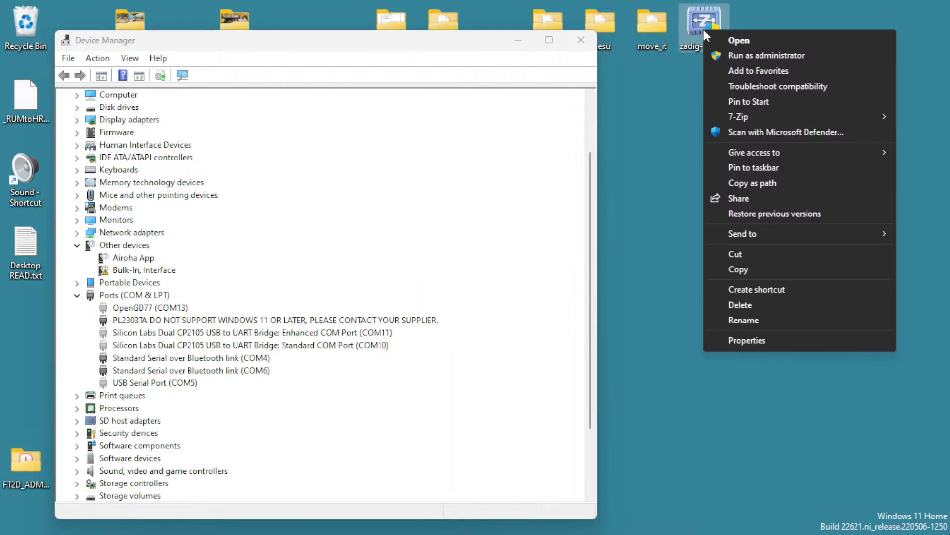
pyautogui.click(742, 55)
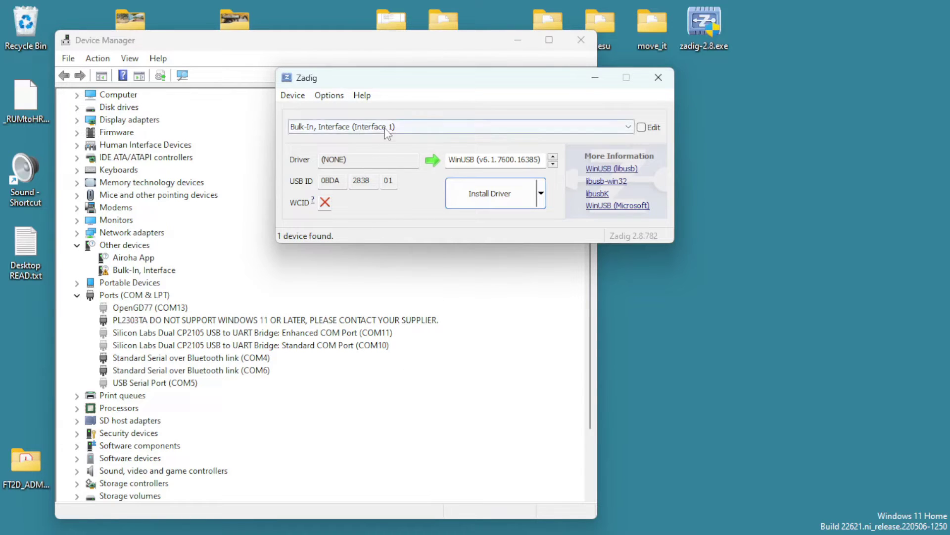
# - Enable List All Devices in Zadig's Options and show all 11 devices in the dropdown
pyautogui.click(330, 95)
pyautogui.click(341, 111)
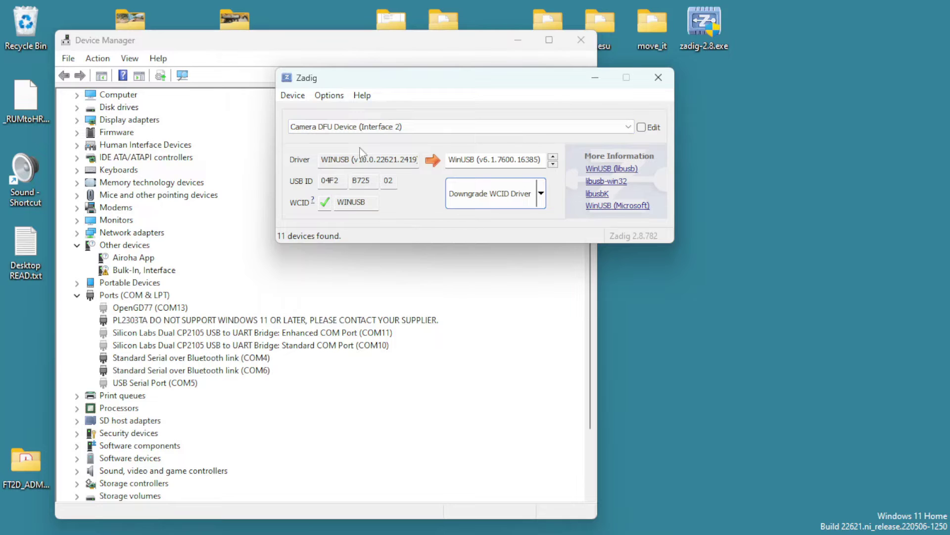
pyautogui.click(330, 96)
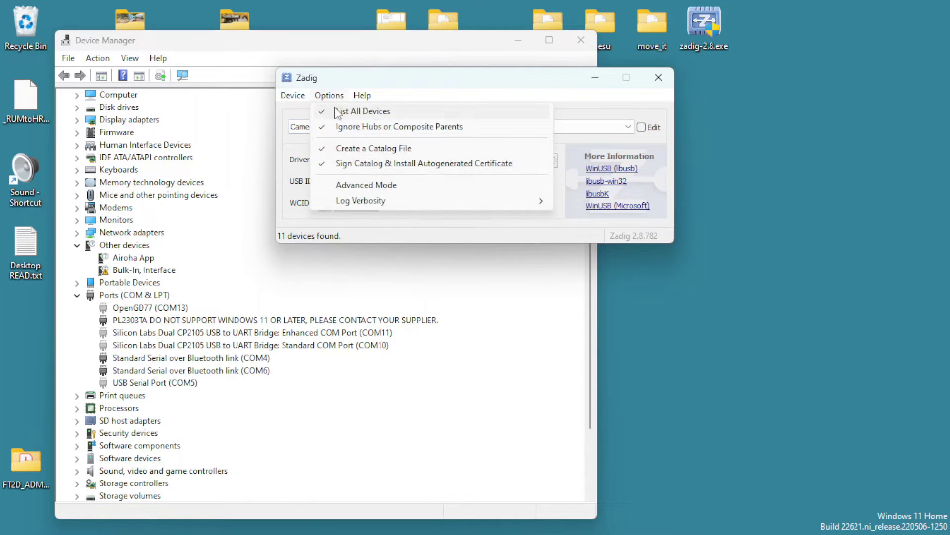
pyautogui.click(341, 111)
pyautogui.click(345, 129)
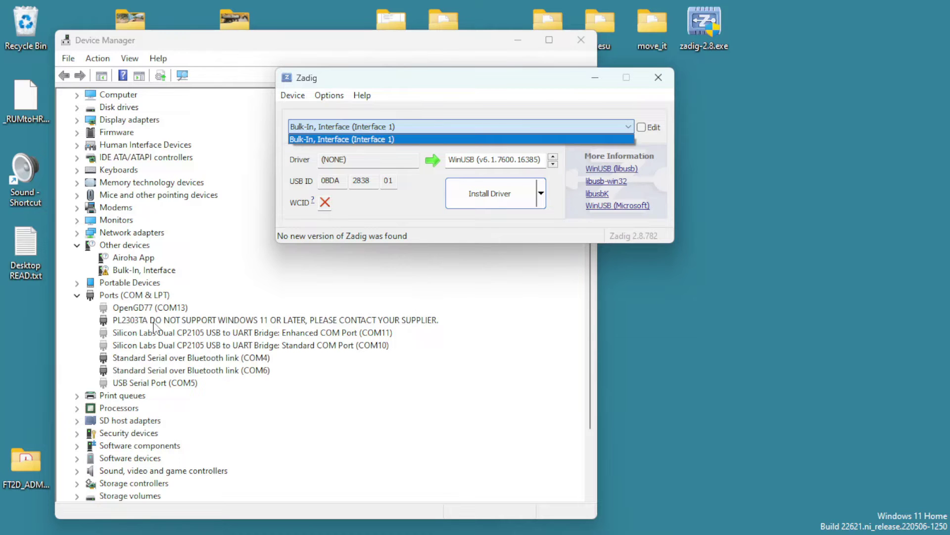
pyautogui.click(318, 99)
pyautogui.click(322, 96)
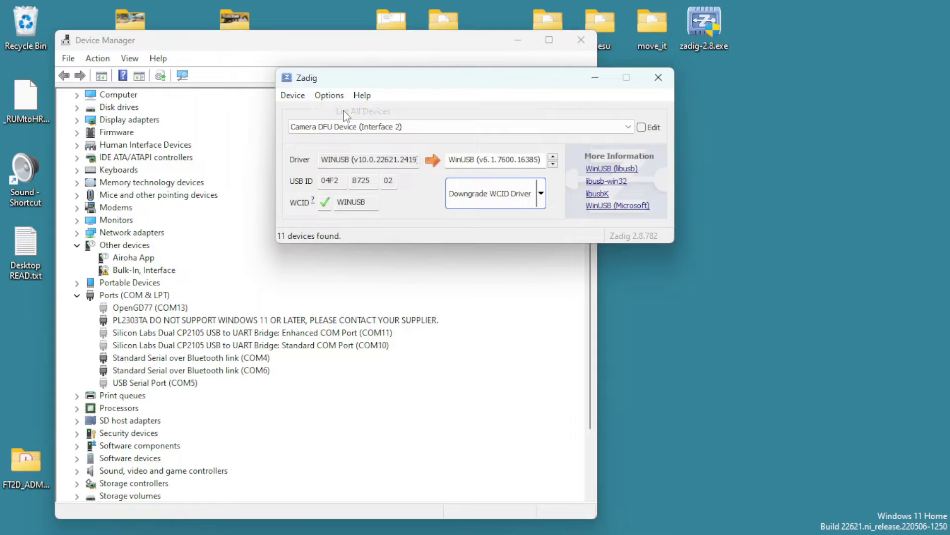
pyautogui.click(356, 127)
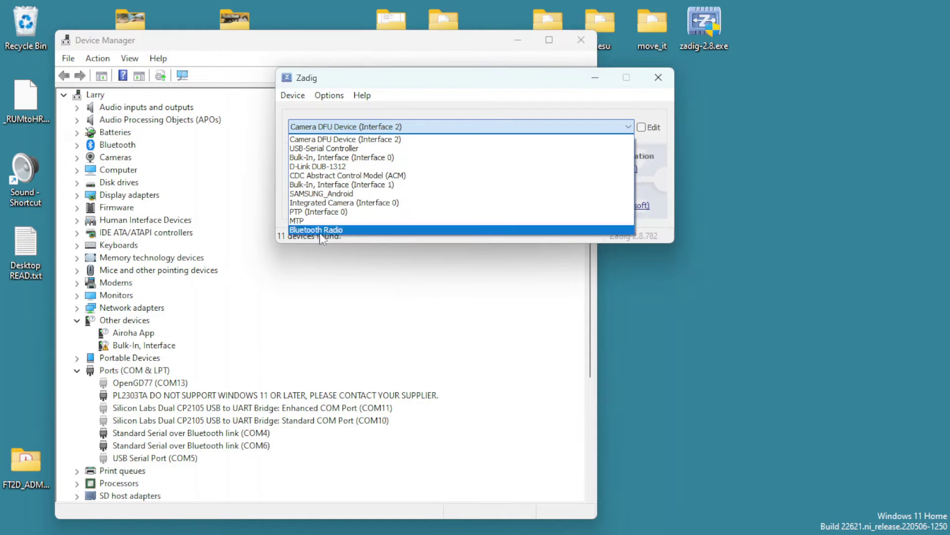
# - Replace the USB-Serial Controller's ser2pl_1 driver with WinUSB v6.1.7600.16385 and close the success message
pyautogui.click(317, 150)
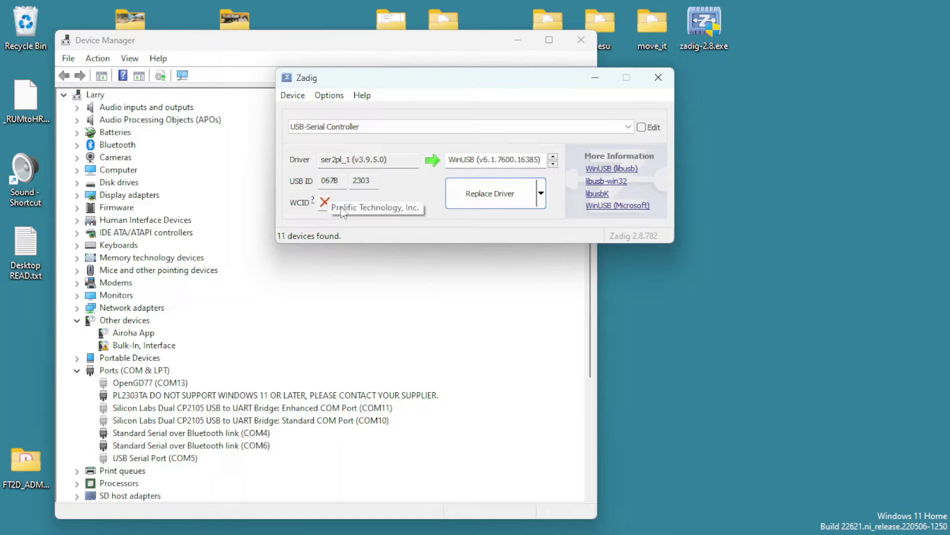
pyautogui.click(485, 200)
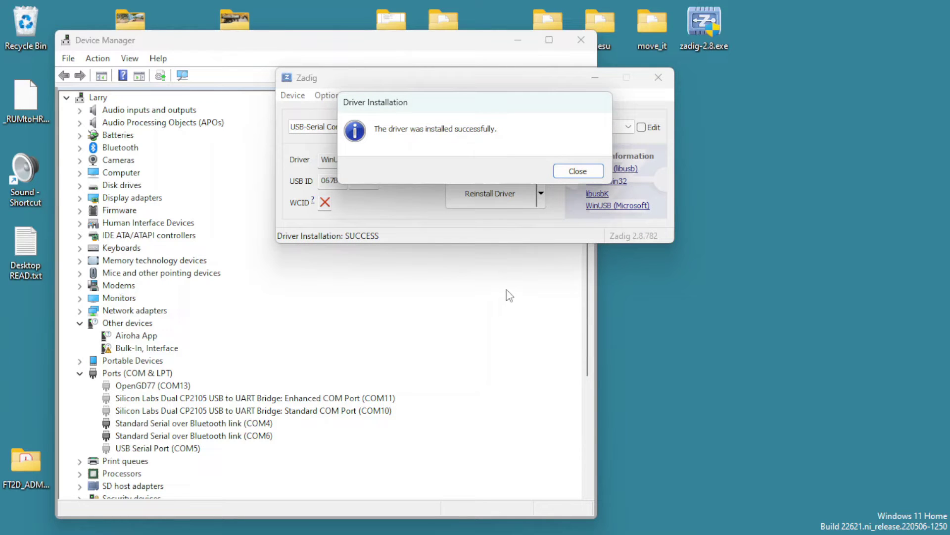
pyautogui.click(596, 173)
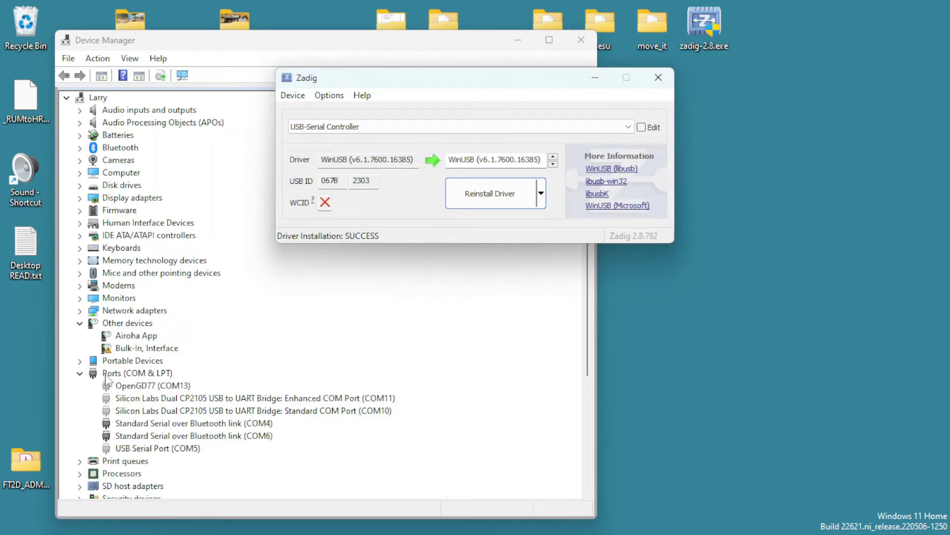
pyautogui.scroll(-5, 352, 411)
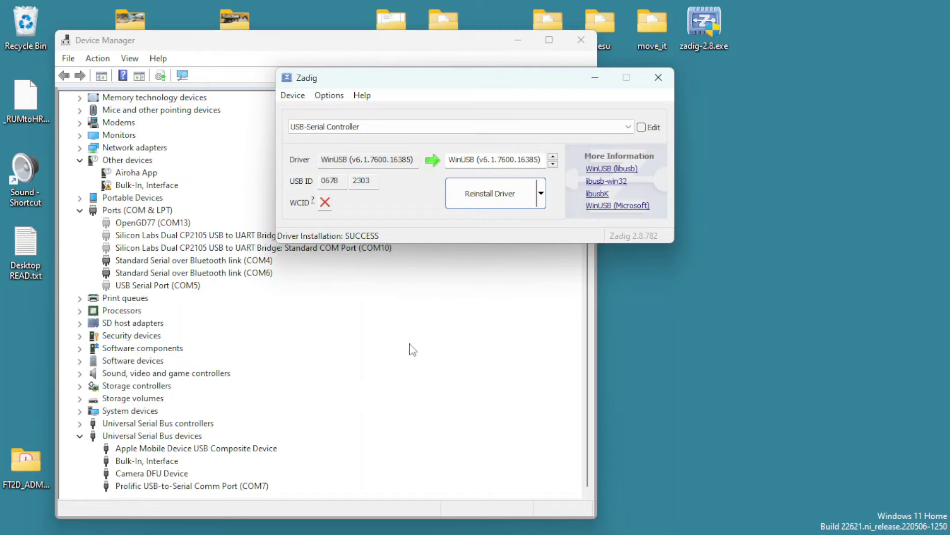
# - Uninstall the Prolific USB-to-Serial Comm Port (COM7), also removing its driver
pyautogui.click(210, 488)
pyautogui.rightClick(210, 487)
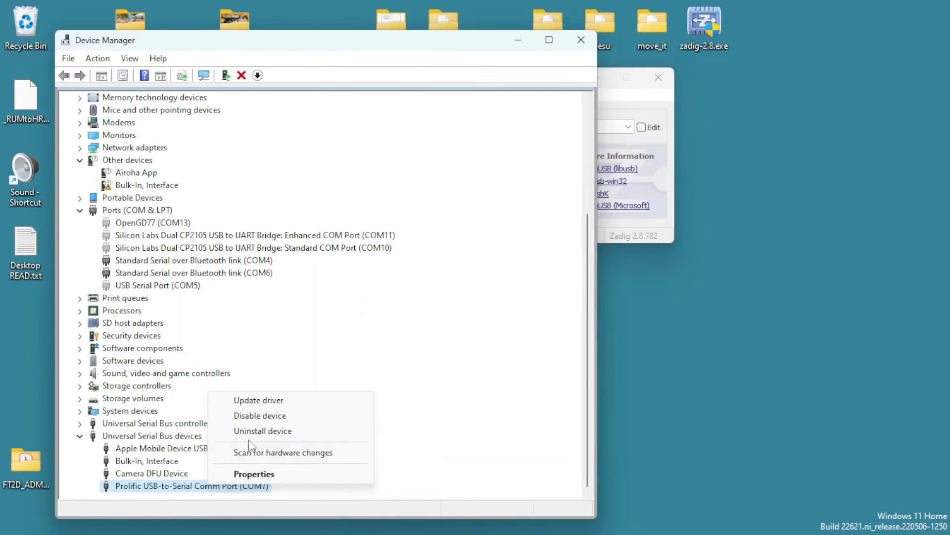
pyautogui.click(264, 430)
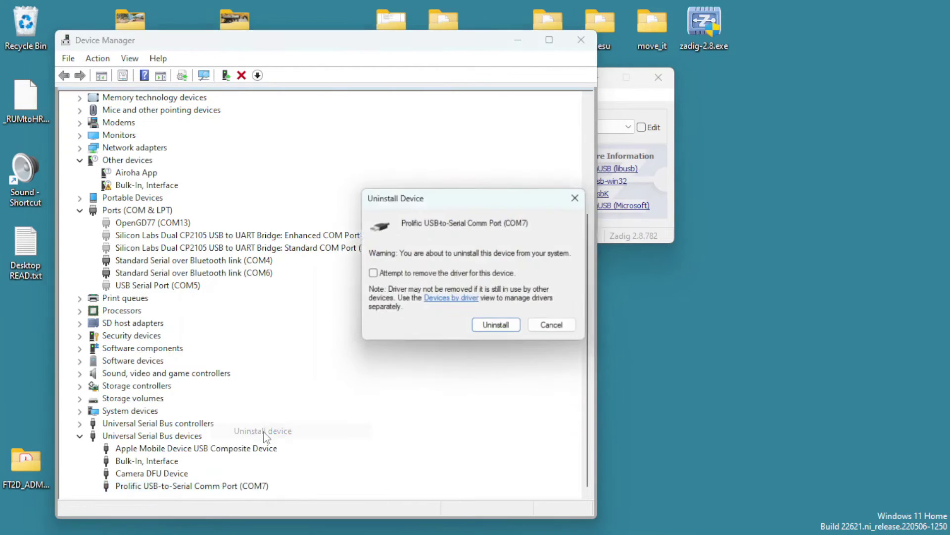
pyautogui.click(421, 276)
pyautogui.click(490, 319)
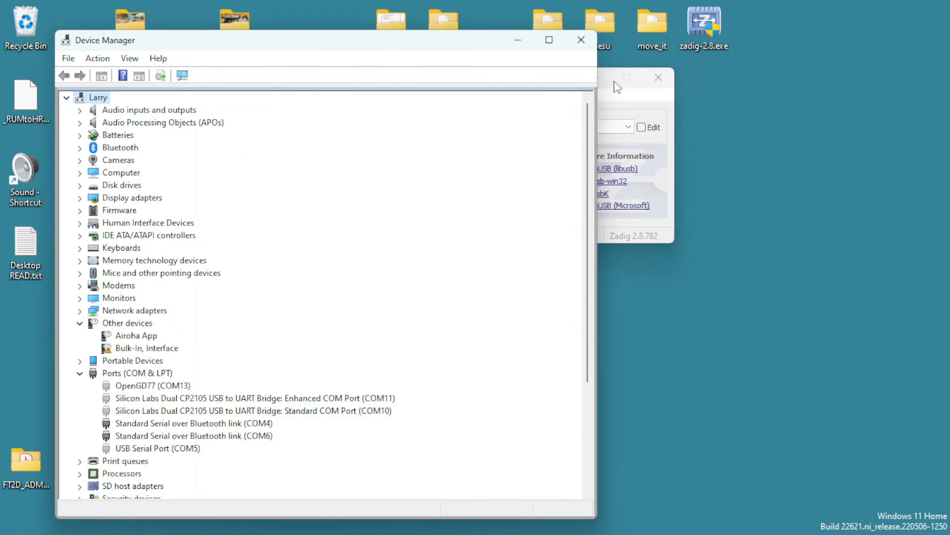
# - Close Zadig and scroll through the zadig.akeo.ie download section in Brave
pyautogui.click(658, 77)
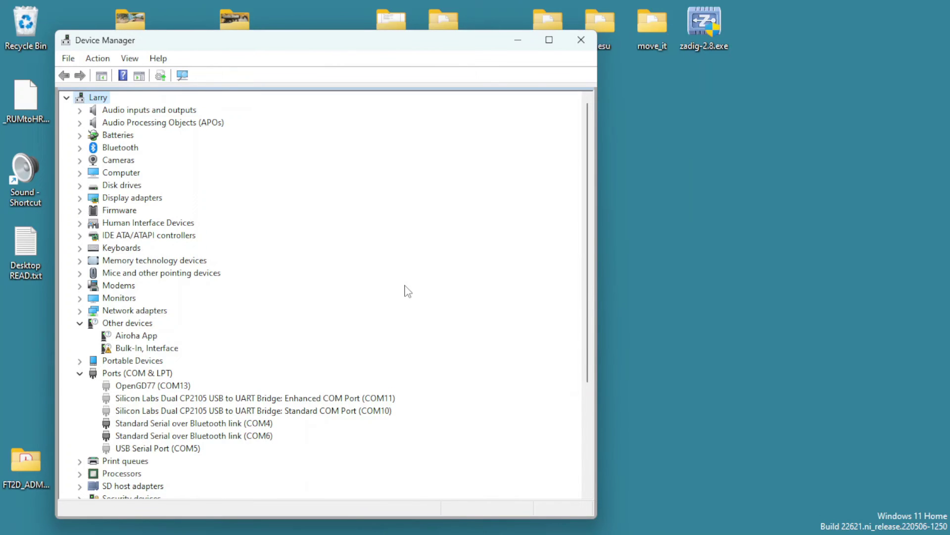
pyautogui.scroll(-4, 405, 290)
pyautogui.scroll(-4, 406, 290)
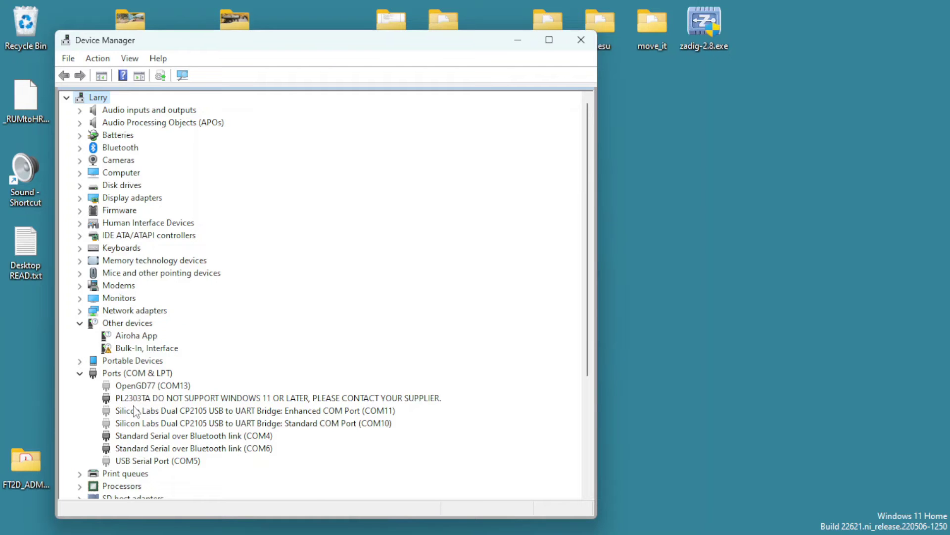
pyautogui.moveTo(382, 532)
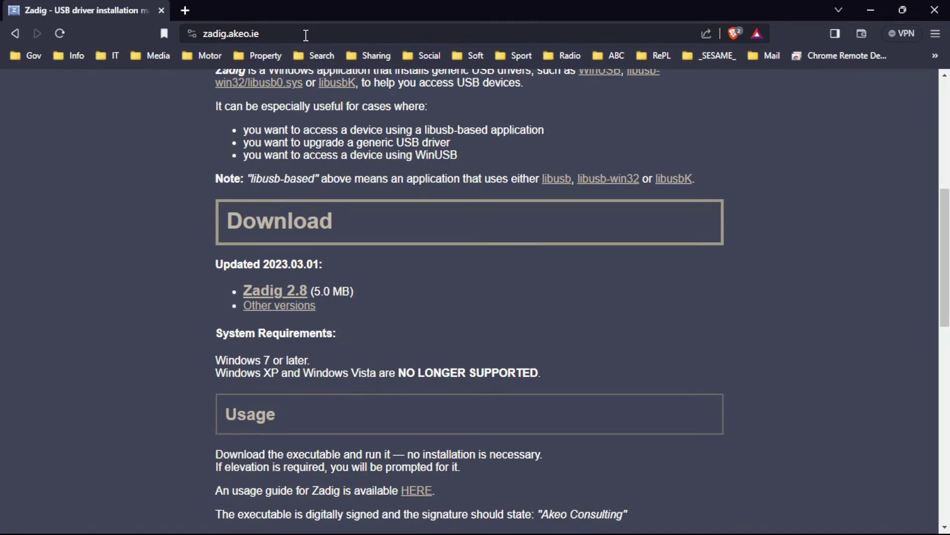
# - Load wacrs.org, filter by the YAESU tag and open the Yaesu FT2DR post
pyautogui.click(306, 36)
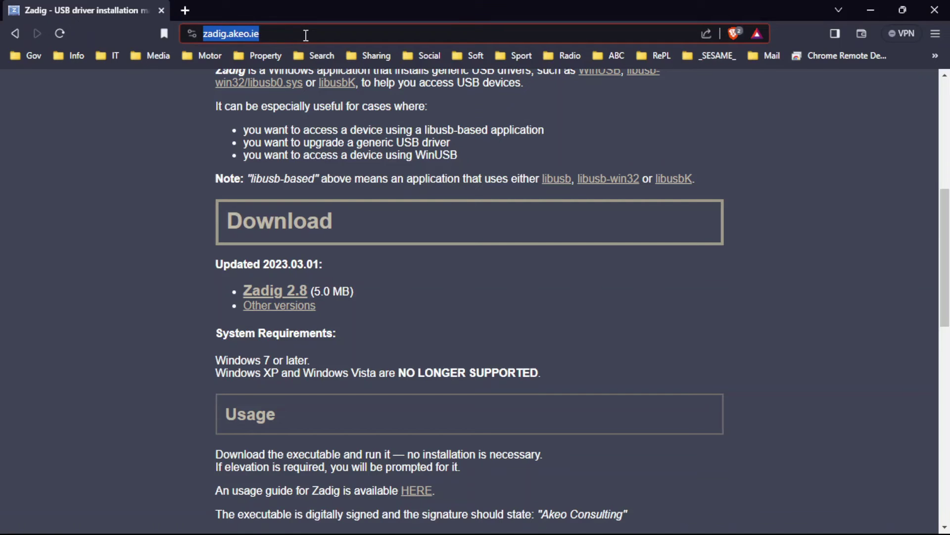
pyautogui.write('wacrs.')
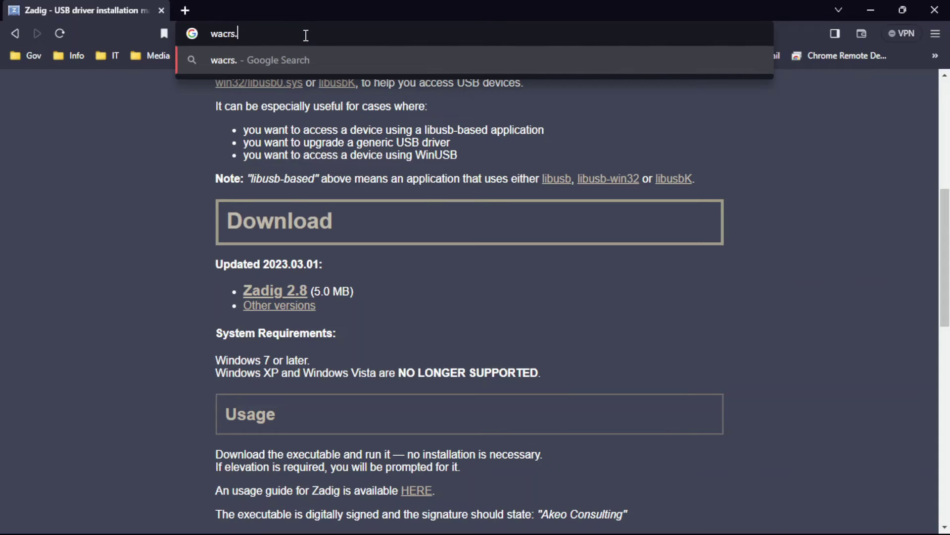
pyautogui.write('org')
pyautogui.press('Return')
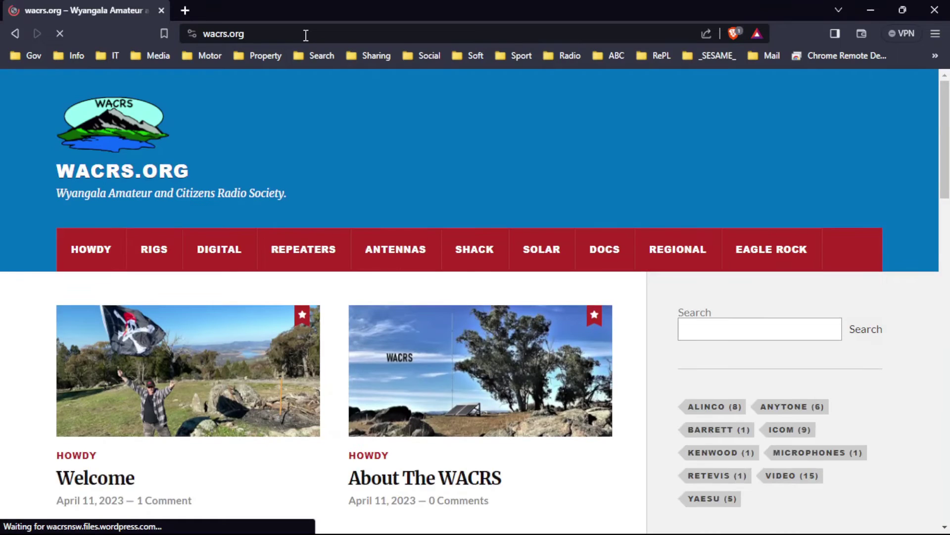
pyautogui.scroll(-7, 762, 470)
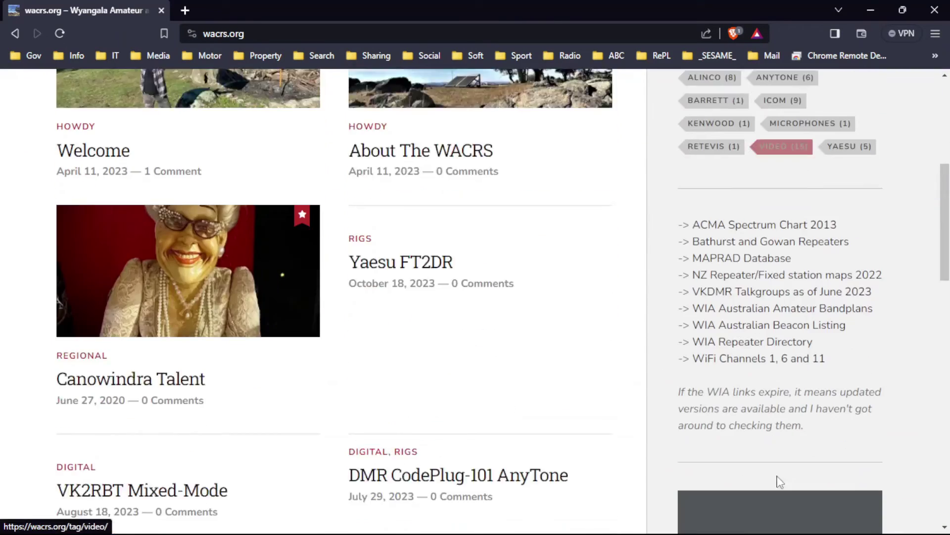
pyautogui.scroll(5, 838, 277)
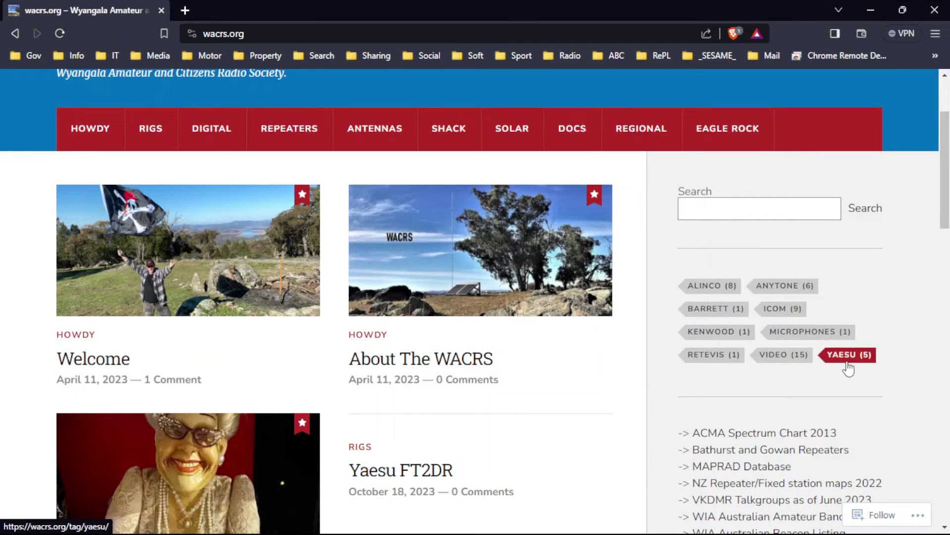
pyautogui.click(845, 361)
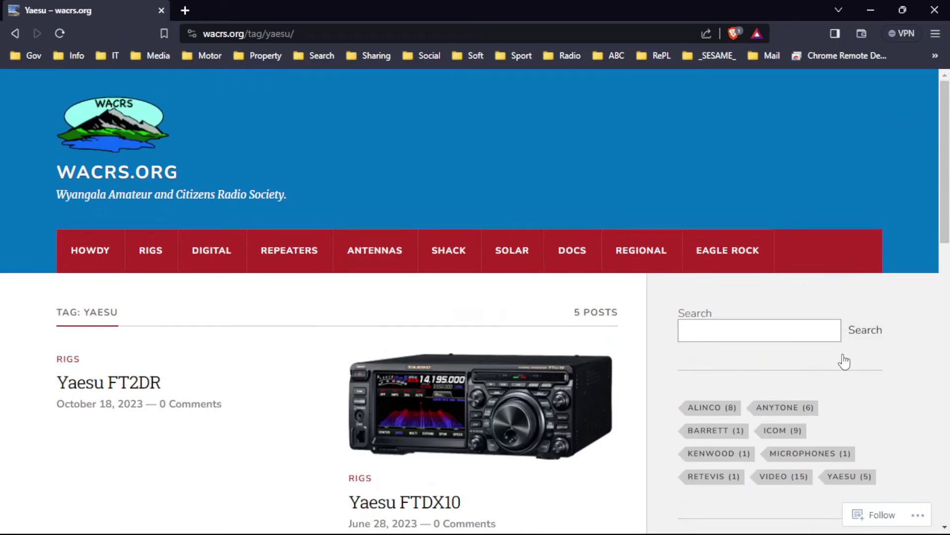
pyautogui.click(127, 387)
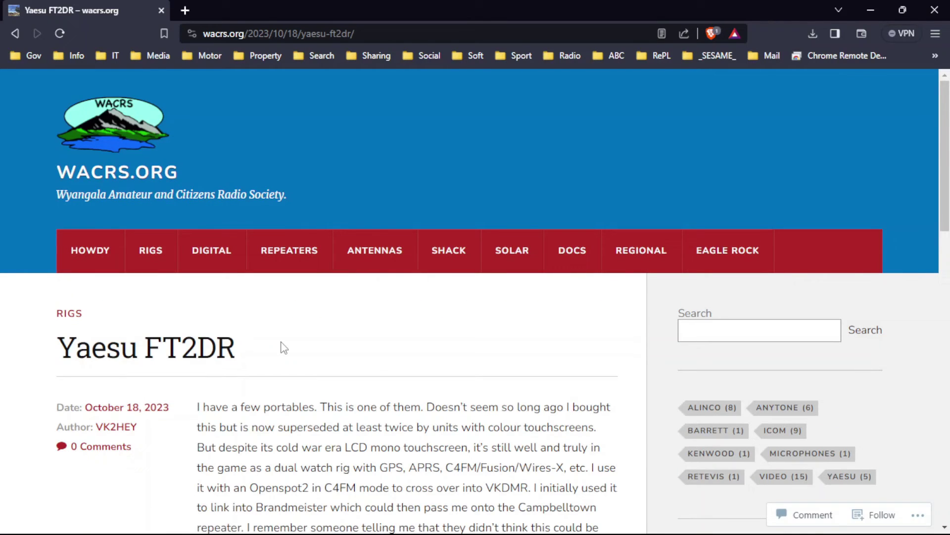
pyautogui.scroll(-15, 284, 348)
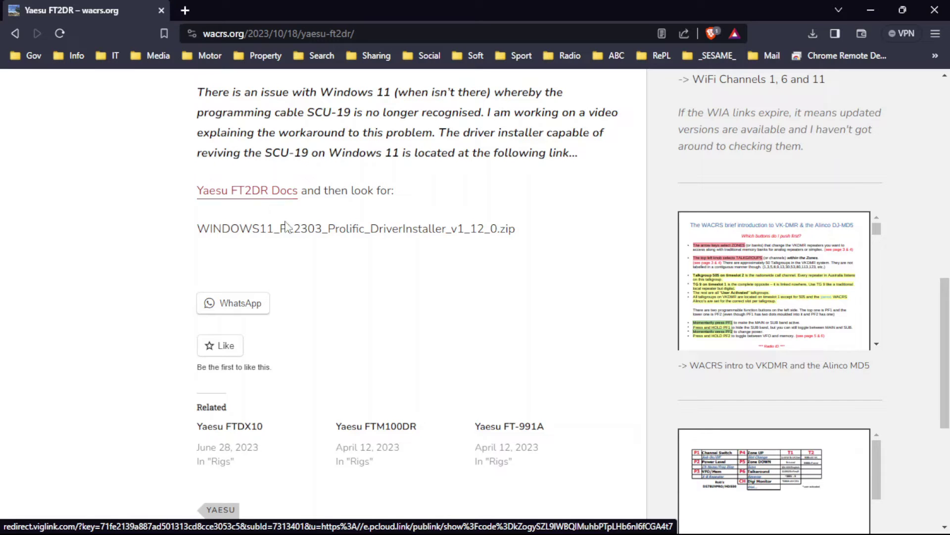
pyautogui.scroll(2, 312, 261)
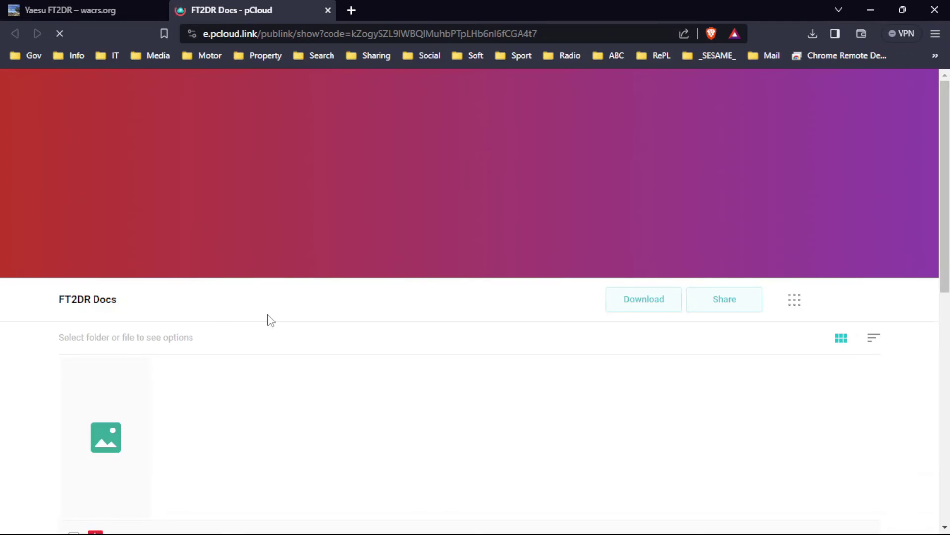
# - Save WINDOWS11_PL2303_Prolific_DriverInstaller_v1_12_0.zip from pCloud to the Desktop and show it in its folder
pyautogui.scroll(-10, 346, 324)
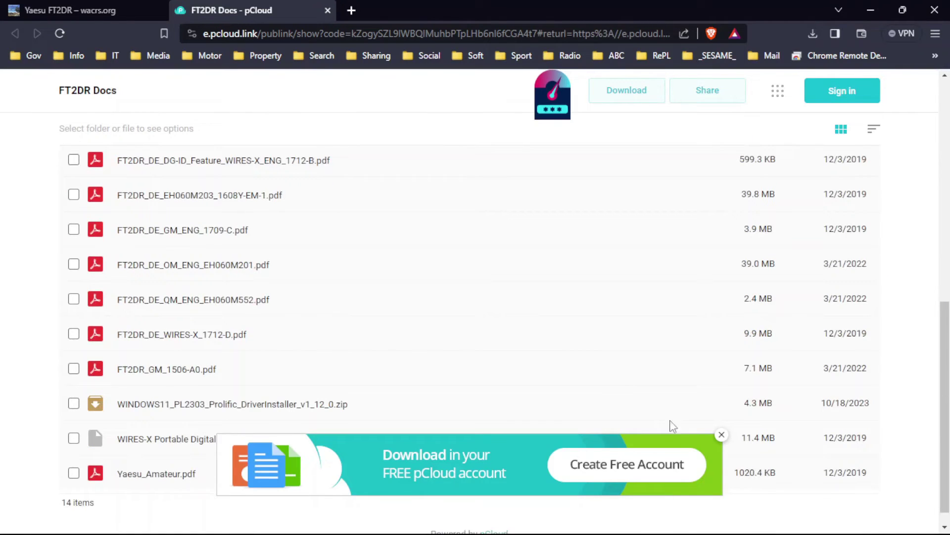
pyautogui.click(720, 435)
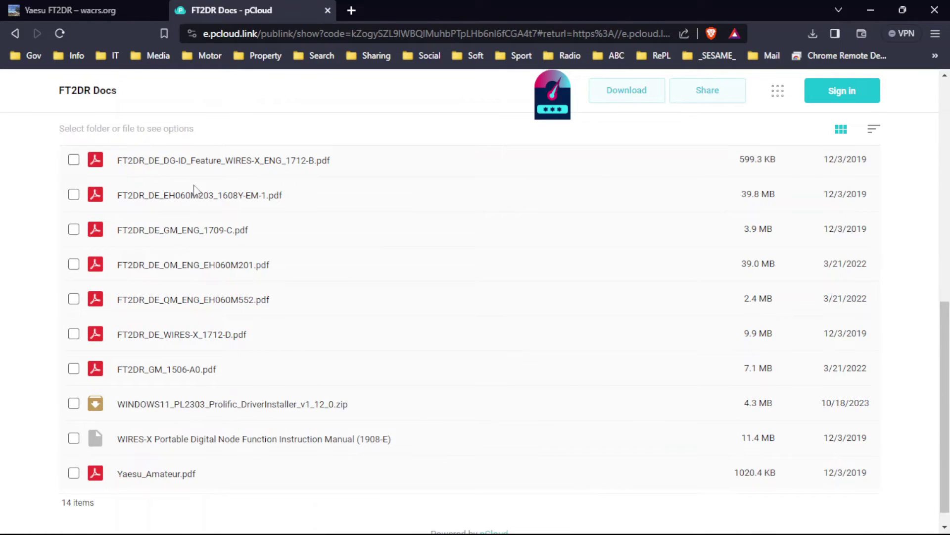
pyautogui.scroll(-1, 246, 329)
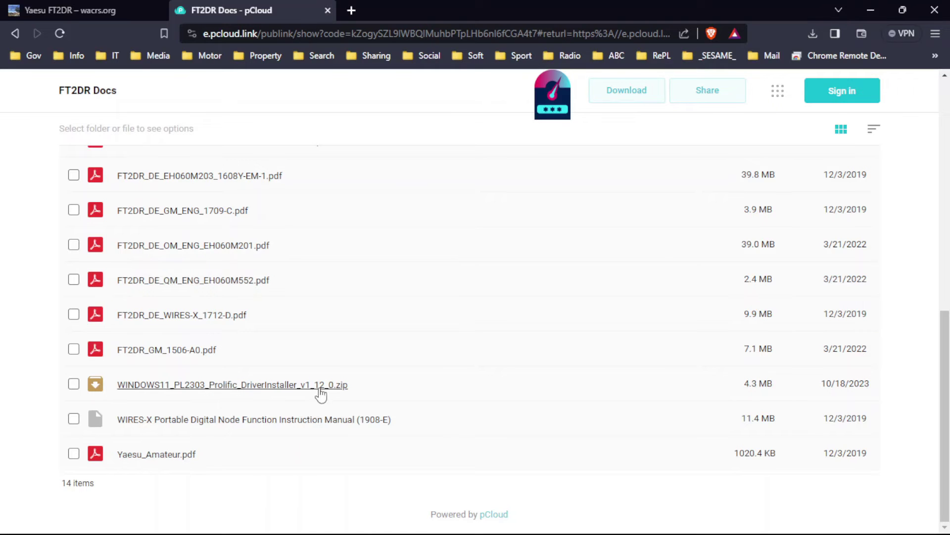
pyautogui.click(228, 386)
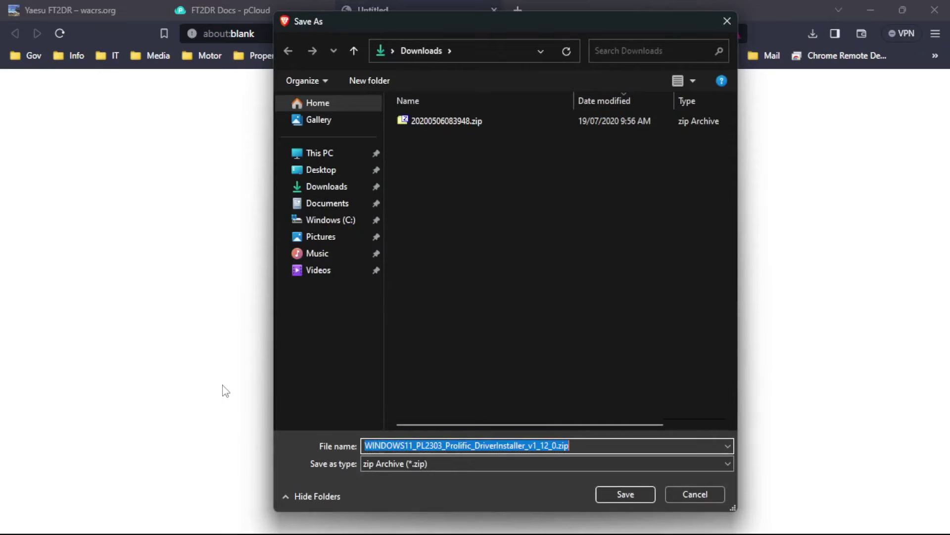
pyautogui.click(319, 169)
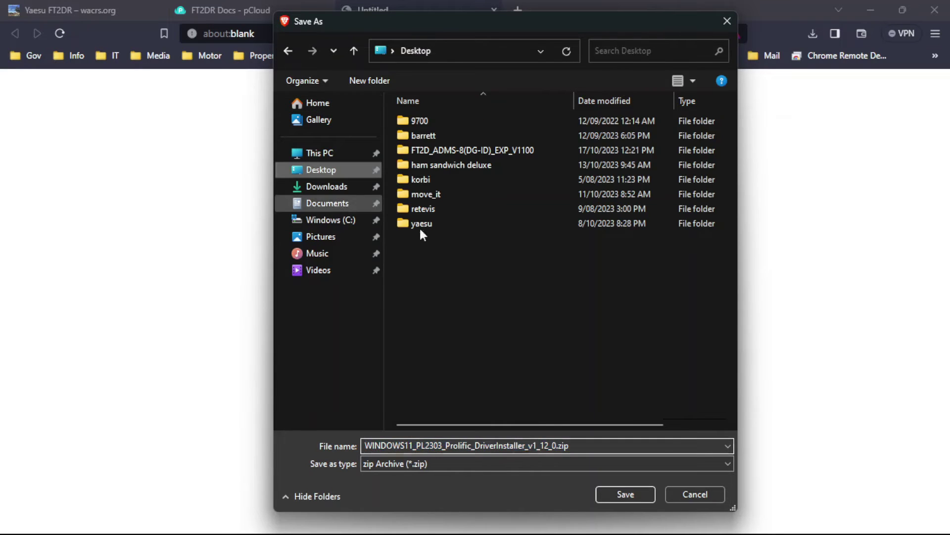
pyautogui.click(622, 492)
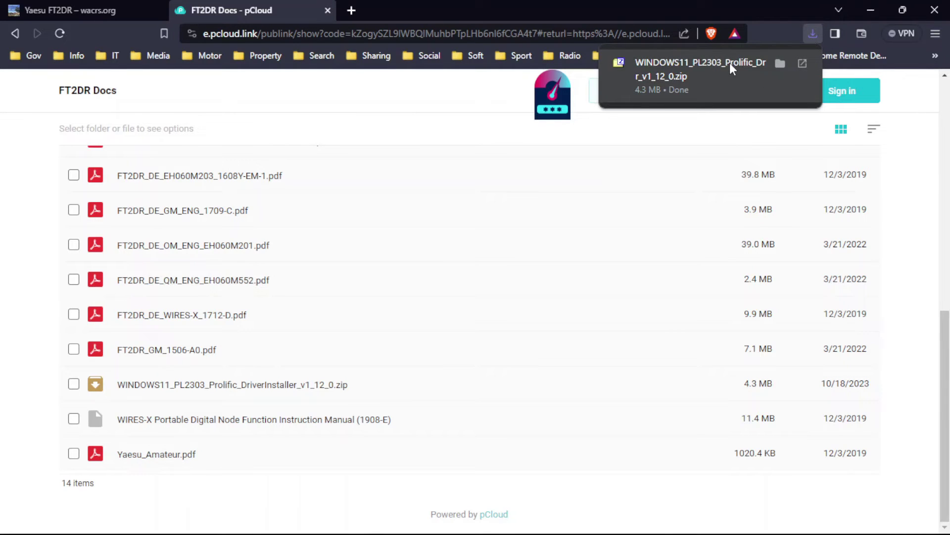
pyautogui.click(783, 64)
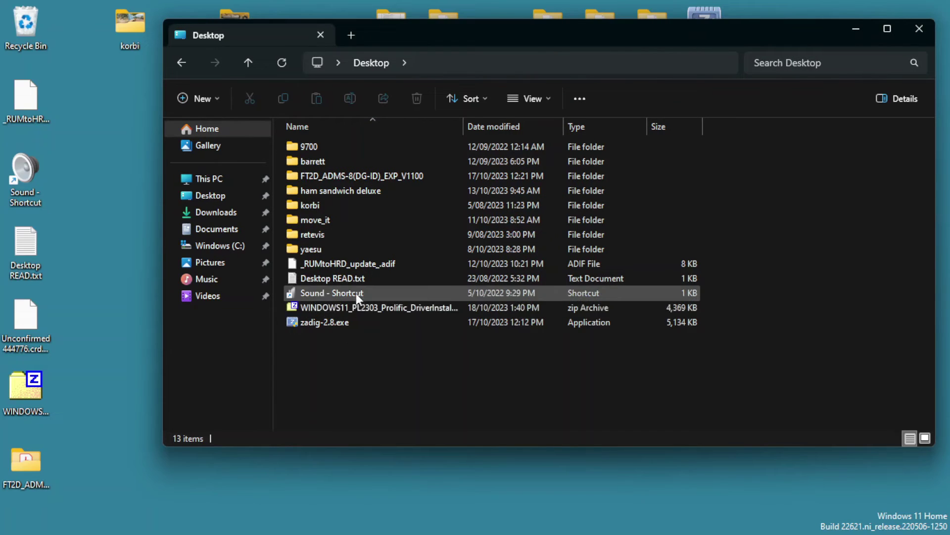
# - Extract the PL2303 zip with 7-Zip into its own folder and open it
pyautogui.rightClick(355, 304)
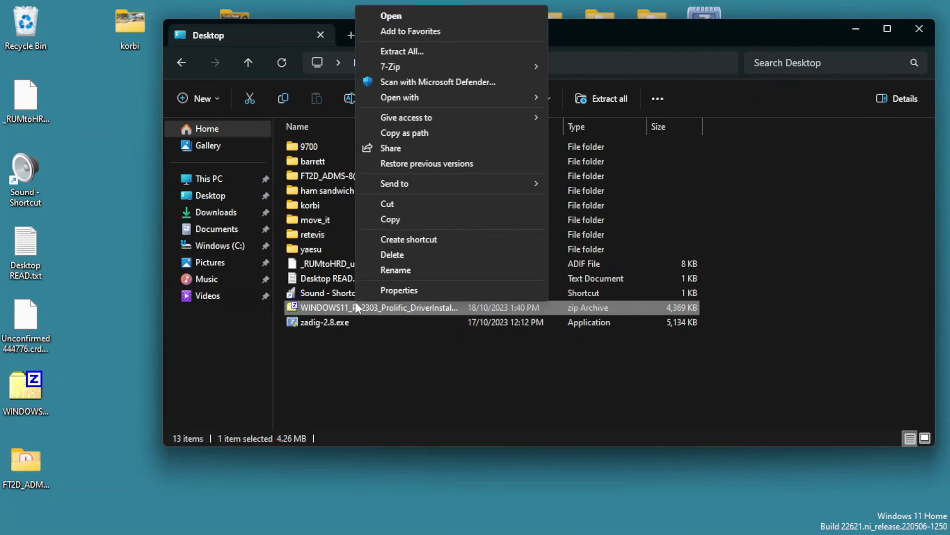
pyautogui.moveTo(417, 64)
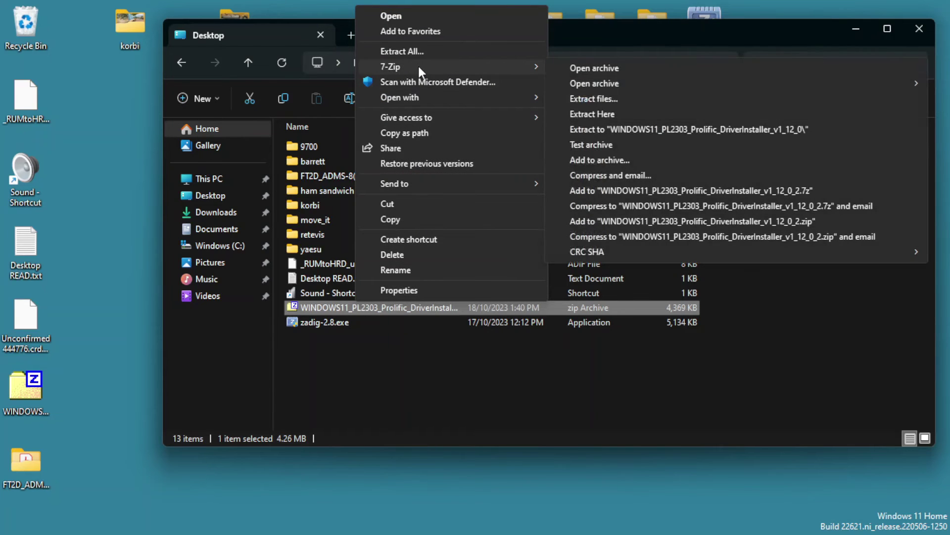
pyautogui.click(588, 129)
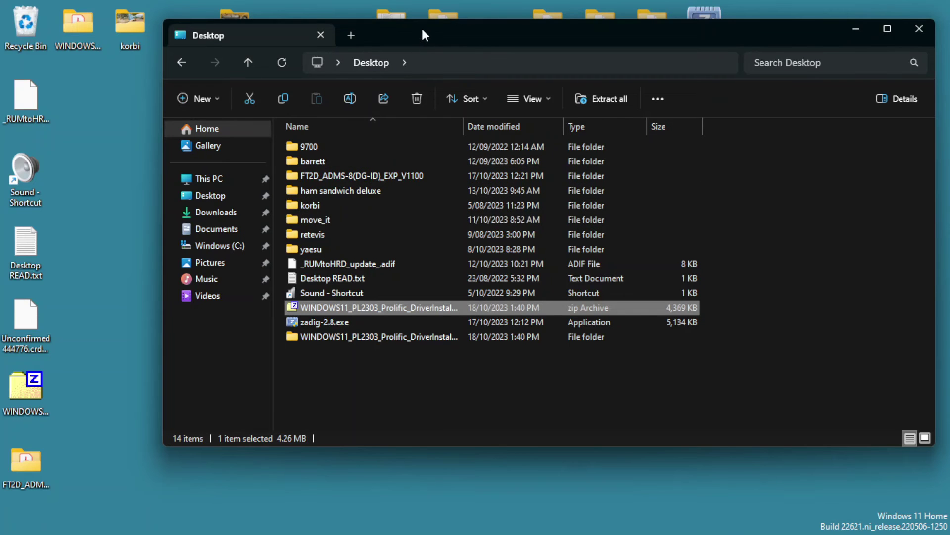
pyautogui.moveTo(420, 28); pyautogui.dragTo(370, 106)
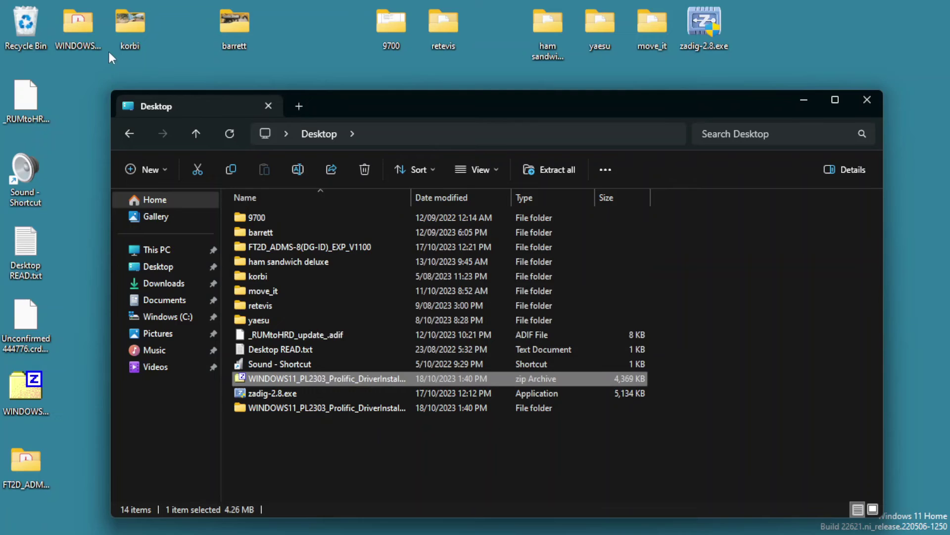
pyautogui.doubleClick(82, 33)
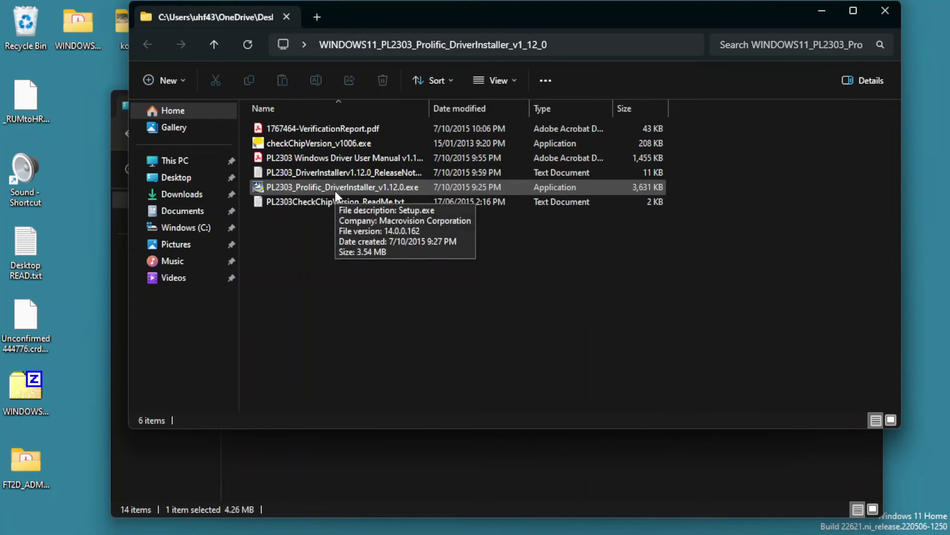
# - Close the Desktop window, move the driver folder aside, and reopen Device Manager
pyautogui.click(558, 483)
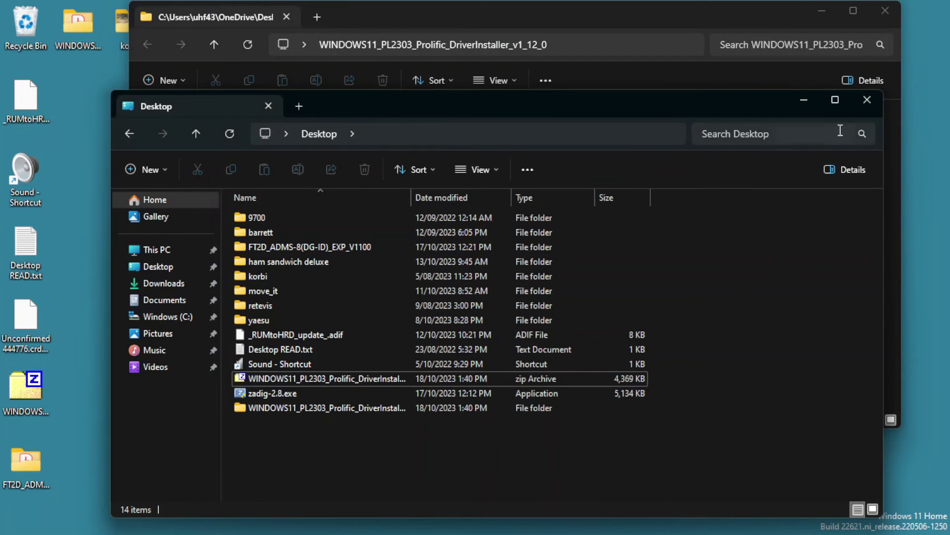
pyautogui.click(875, 100)
pyautogui.moveTo(733, 19); pyautogui.dragTo(745, 316)
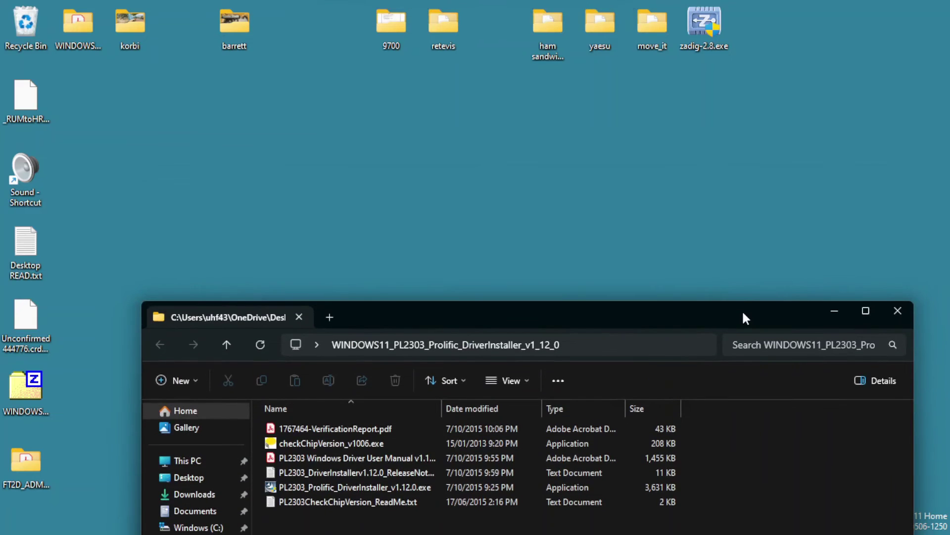
pyautogui.click(564, 208)
pyautogui.press('super+x')
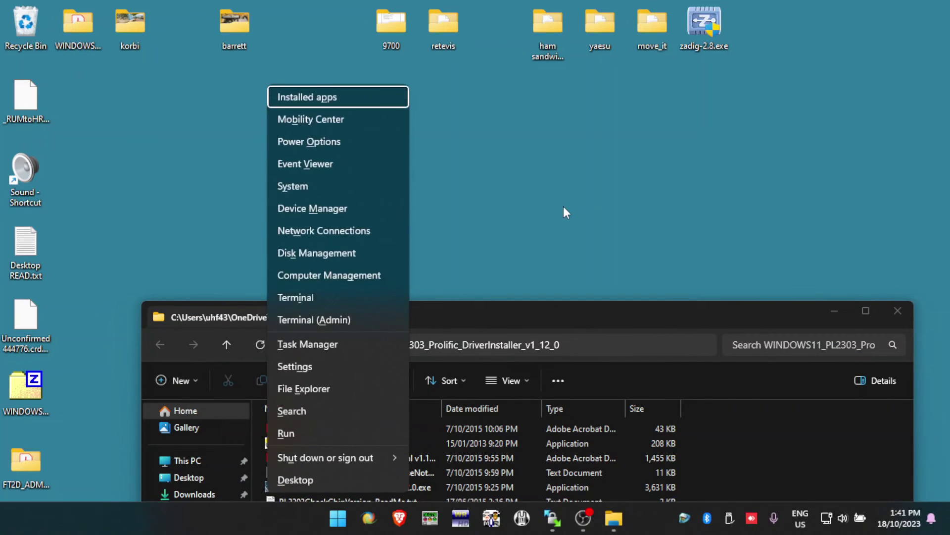
pyautogui.click(342, 205)
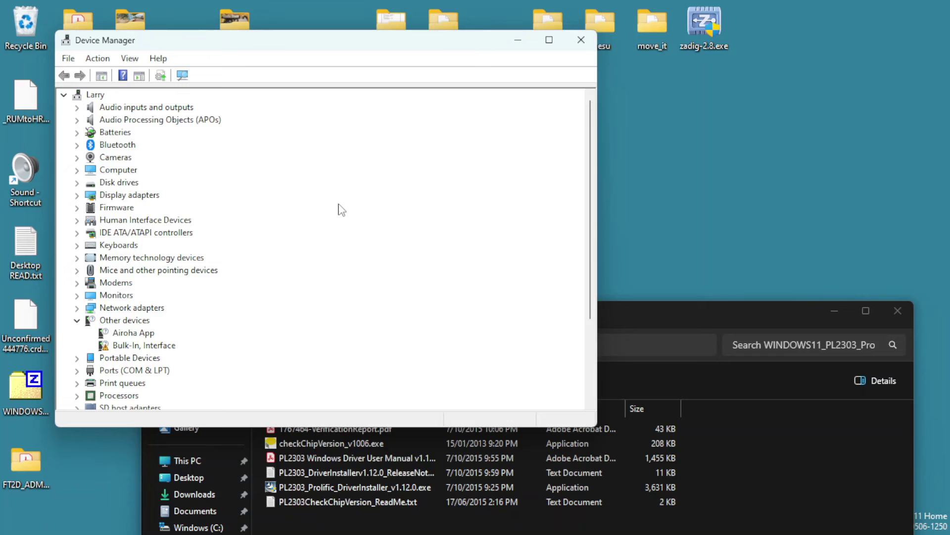
# - Show hidden devices, expand Ports (COM & LPT), and start PL2303_Prolific_DriverInstaller_v1.12.0.exe
pyautogui.click(130, 58)
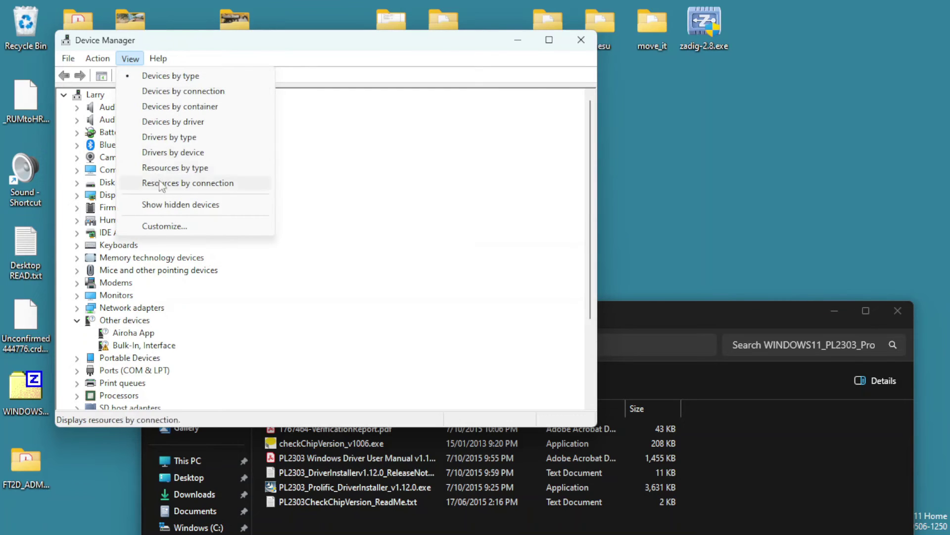
pyautogui.click(166, 205)
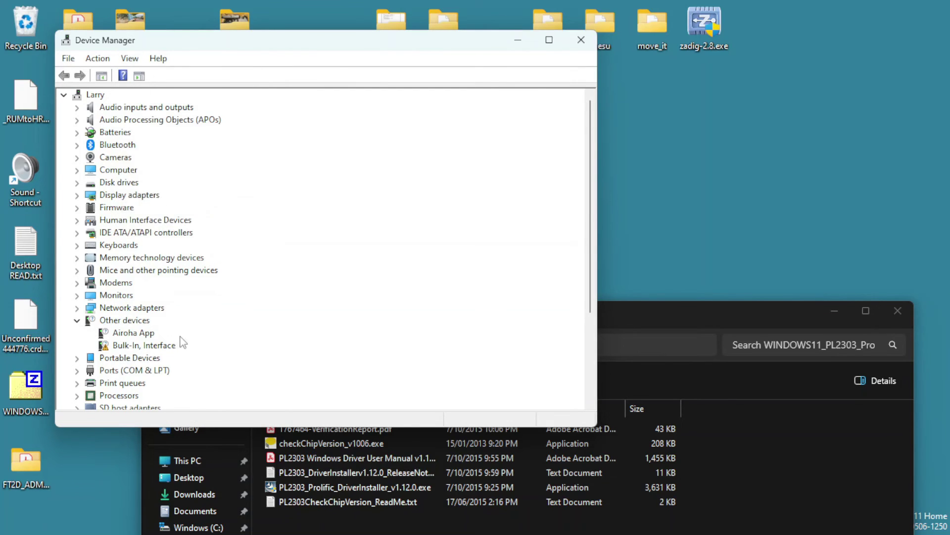
pyautogui.scroll(-3, 183, 342)
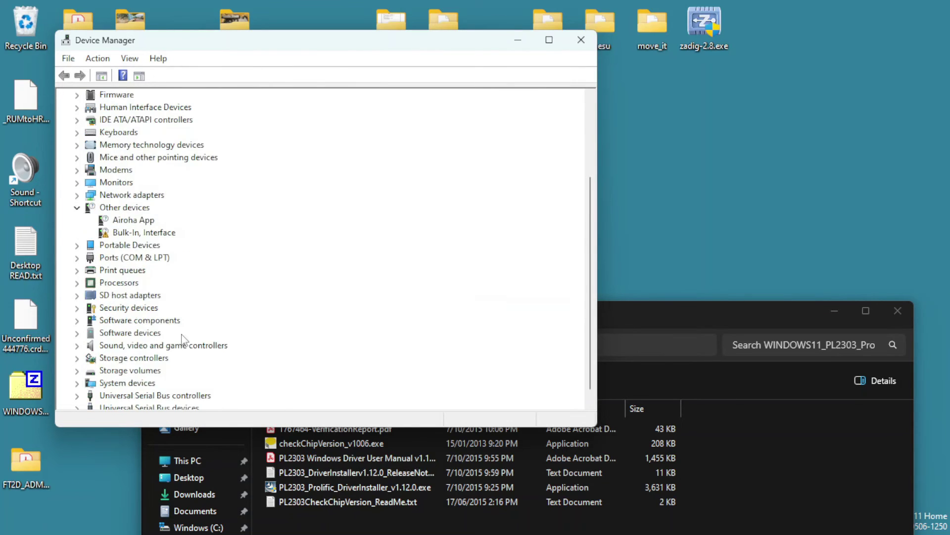
pyautogui.click(76, 257)
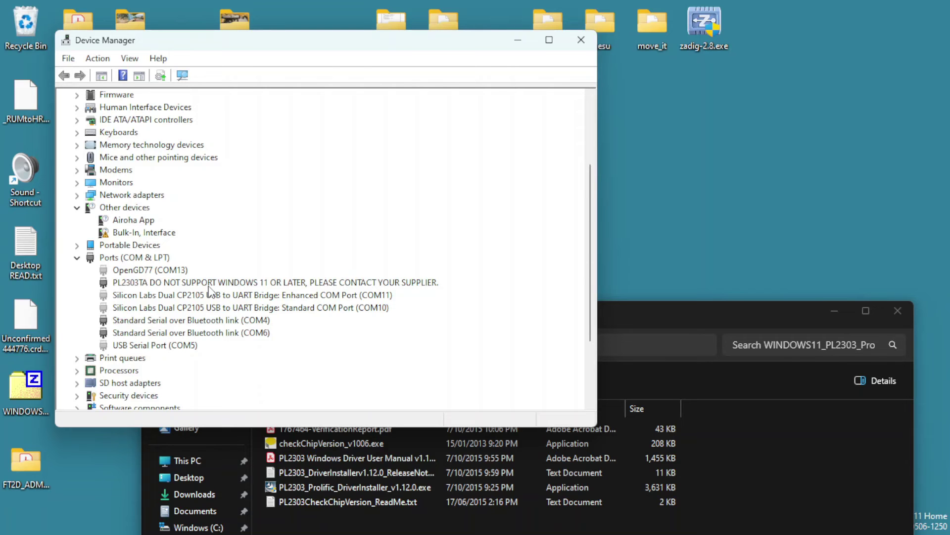
pyautogui.click(370, 479)
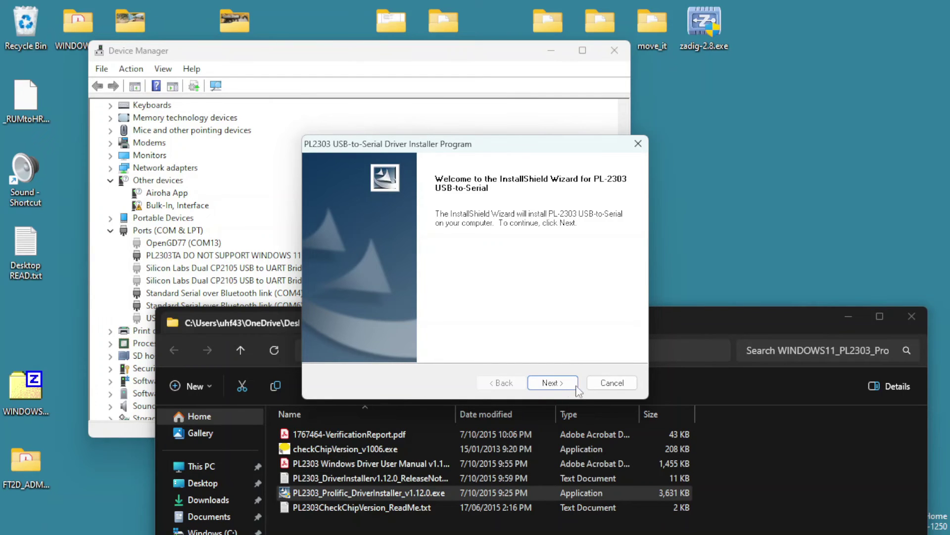
# - Complete the PL2303 v1.12.0 InstallShield Wizard, then minimize File Explorer and return to the Ports list
pyautogui.click(560, 383)
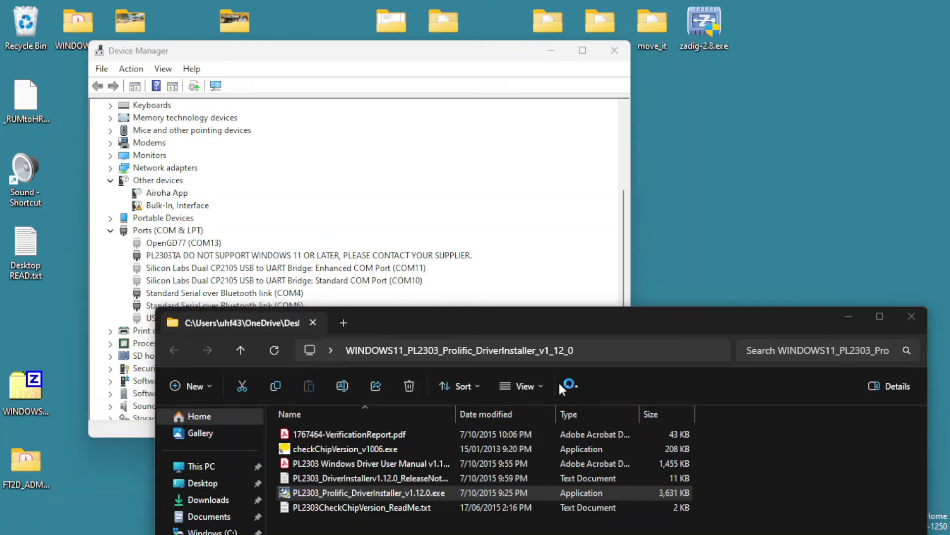
pyautogui.click(556, 378)
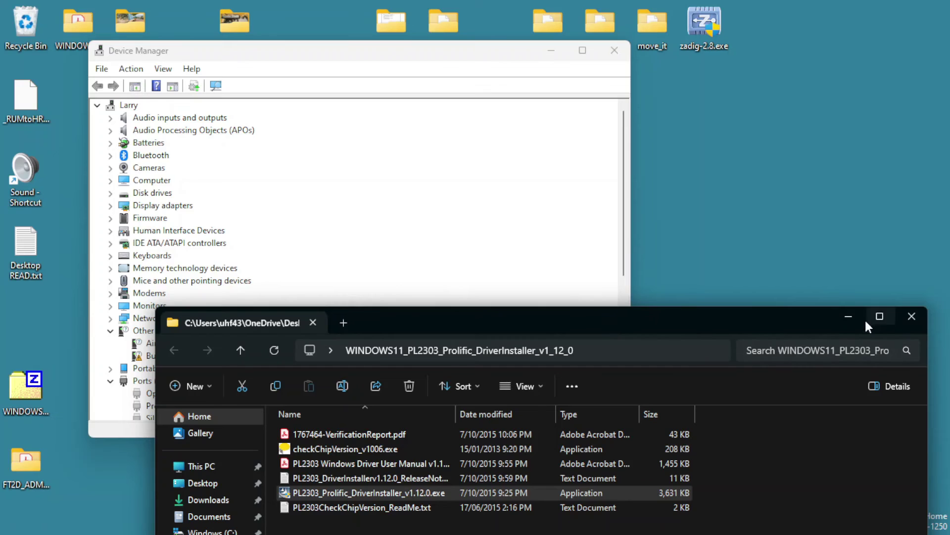
pyautogui.click(848, 317)
pyautogui.scroll(-3, 444, 276)
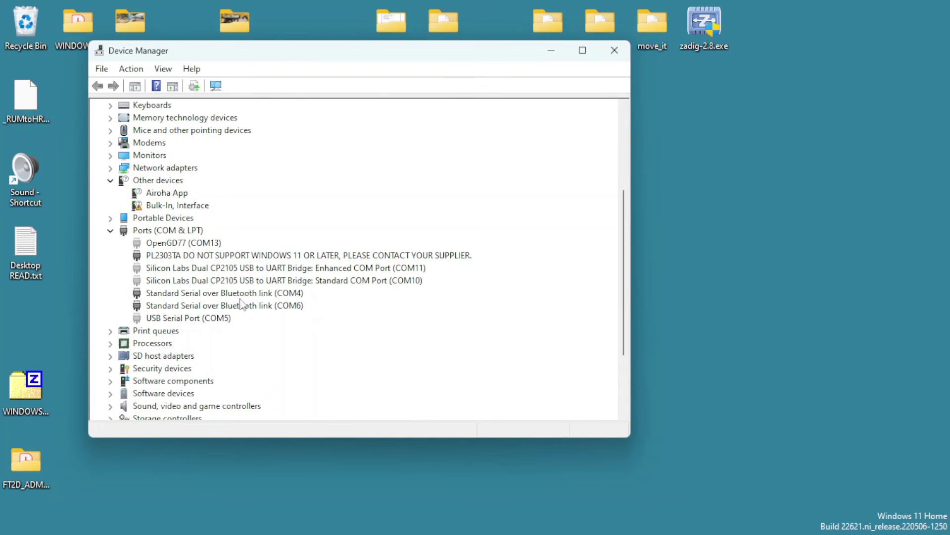
# - Uninstall the PL2303TA port device with 'Attempt to remove the driver for this device' ticked
pyautogui.scroll(-3, 259, 292)
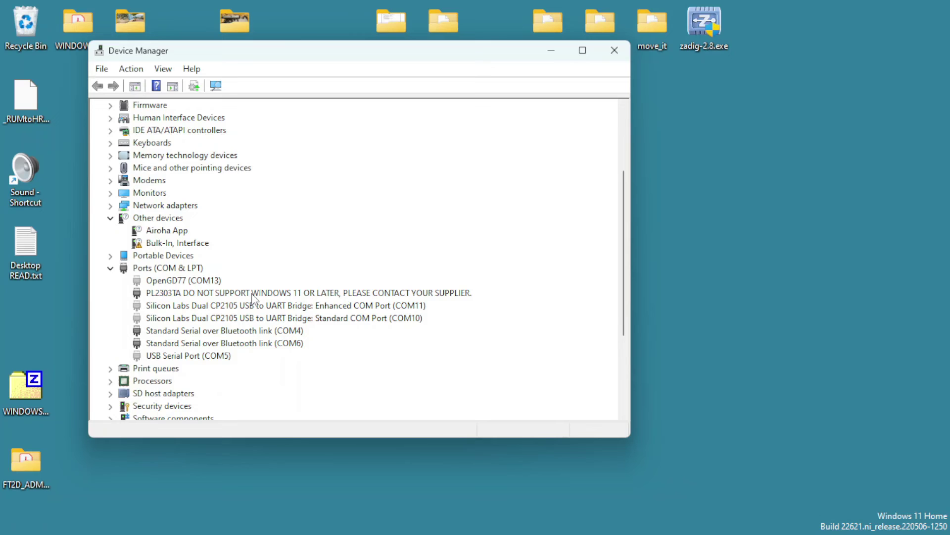
pyautogui.rightClick(253, 295)
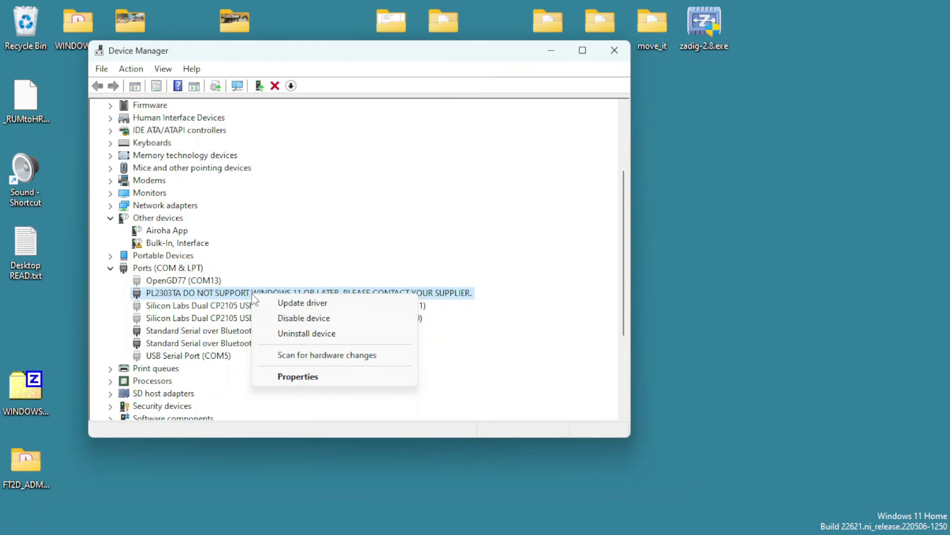
pyautogui.click(276, 334)
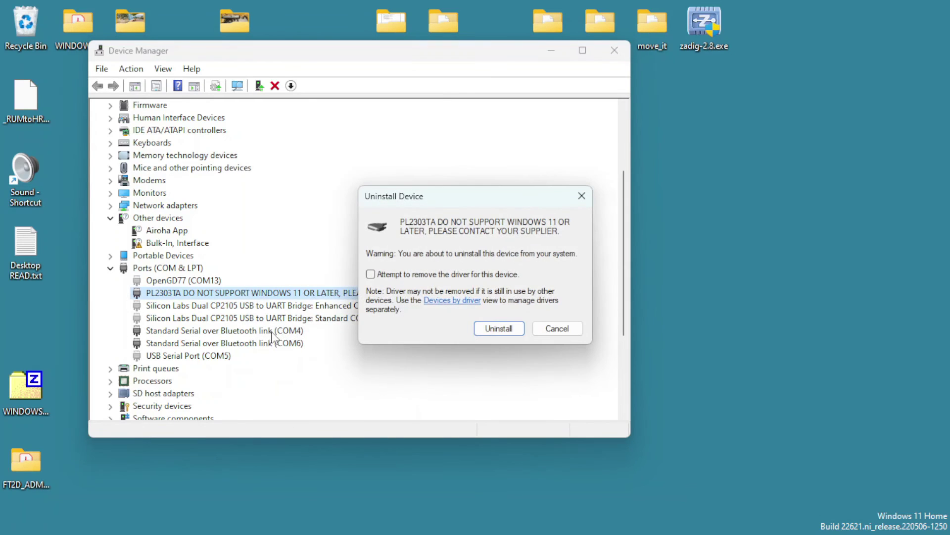
pyautogui.click(421, 275)
pyautogui.click(506, 330)
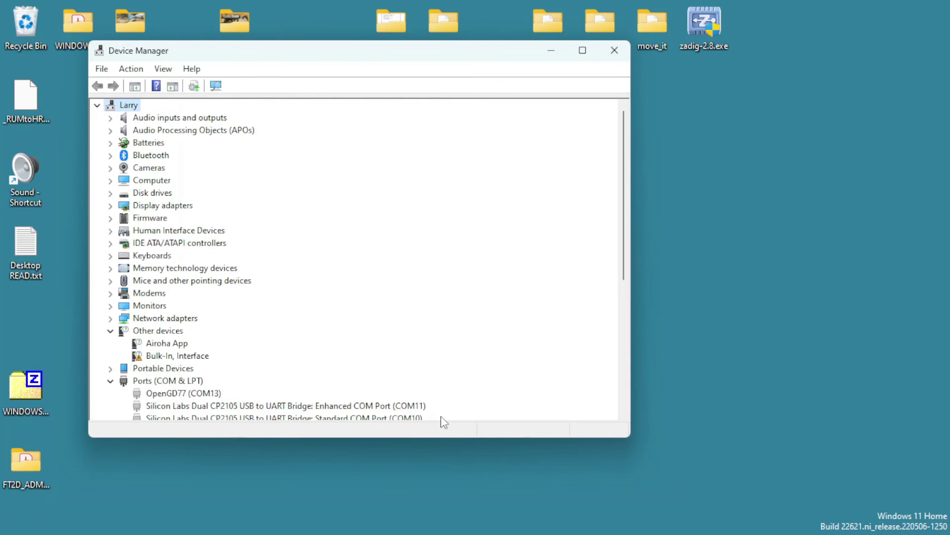
pyautogui.scroll(-3, 442, 418)
# - Scroll to Ports (COM & LPT) to confirm Prolific USB-to-Serial Comm Port (COM15) is listed
pyautogui.scroll(-2, 442, 418)
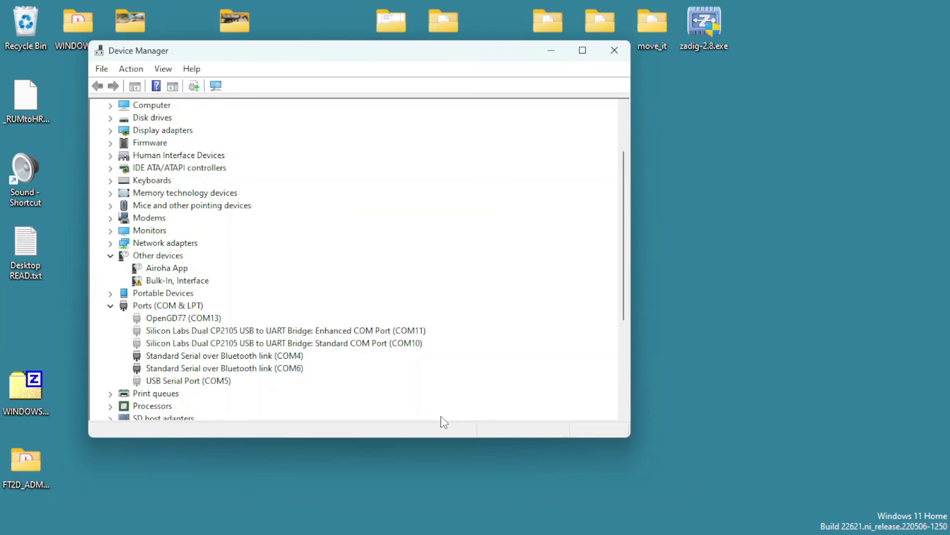
pyautogui.scroll(-1, 442, 418)
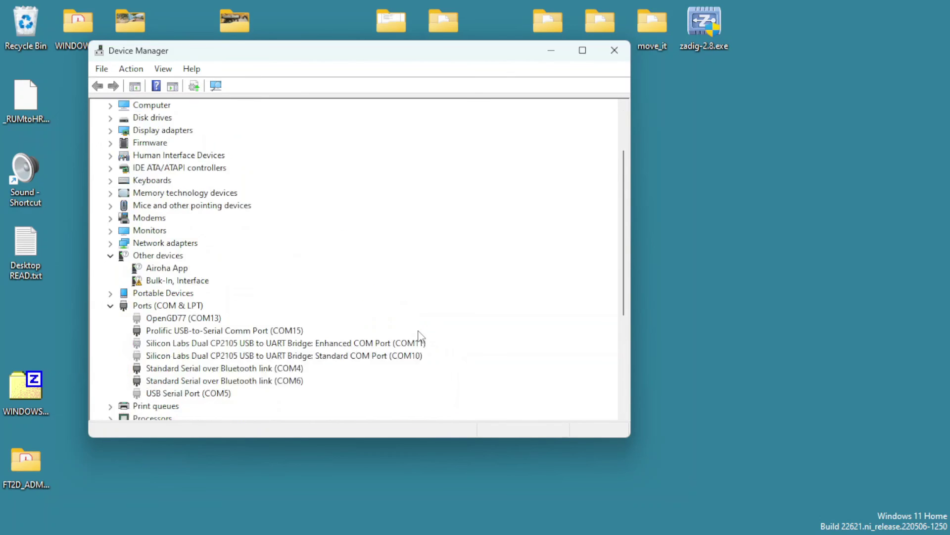
pyautogui.scroll(-2, 411, 337)
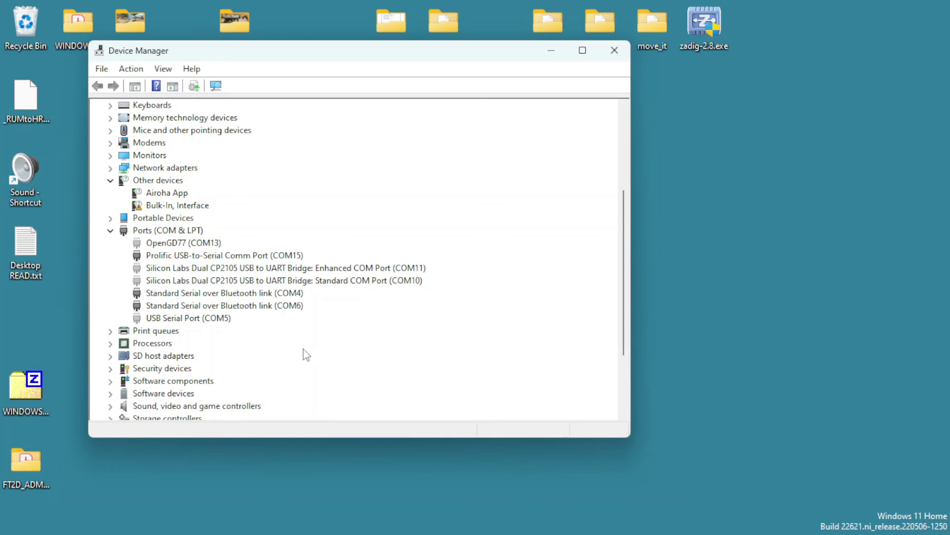
pyautogui.moveTo(399, 532)
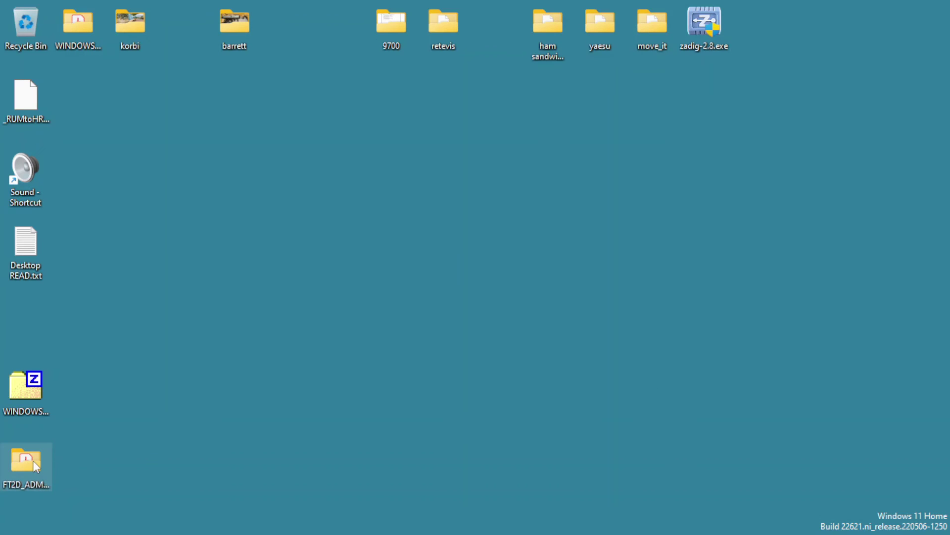
# - Browse FT2D_ADMS > FT2D_ADMS-8(DG-ID)_EXP > ADMS-8(DG-ID) and launch Ft2dAdms8.exe
pyautogui.doubleClick(30, 460)
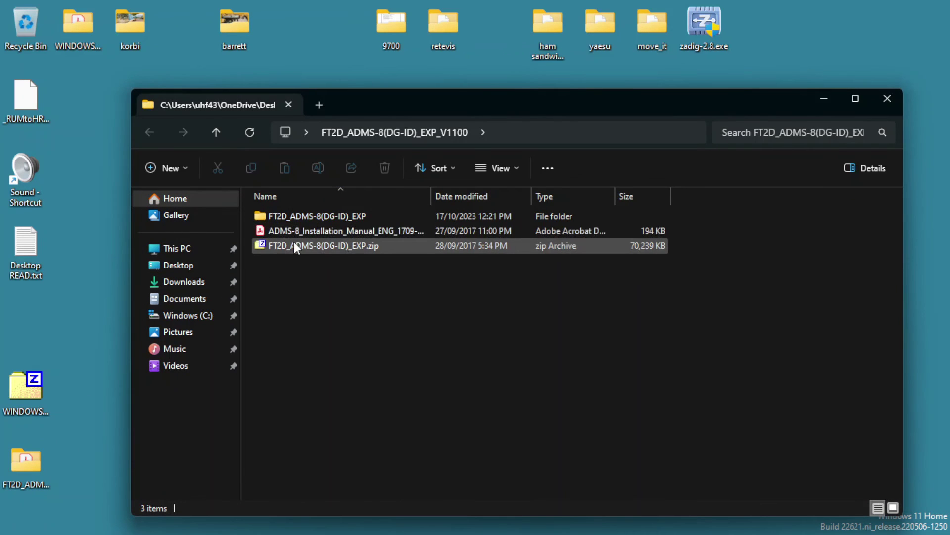
pyautogui.doubleClick(294, 218)
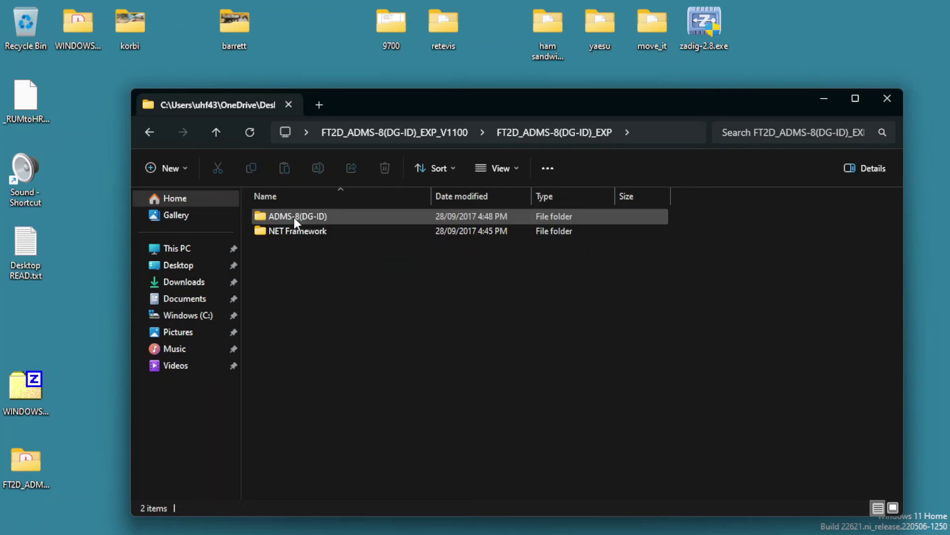
pyautogui.doubleClick(294, 218)
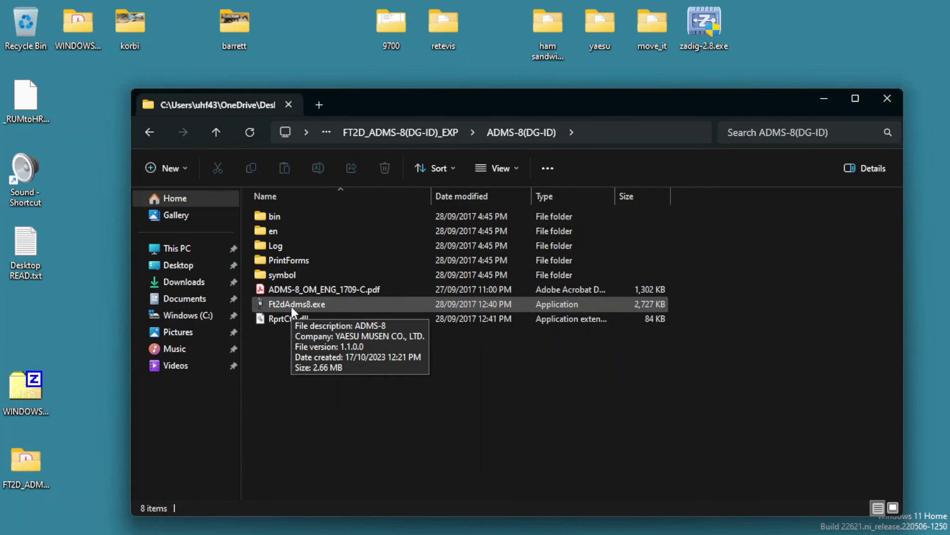
pyautogui.doubleClick(292, 307)
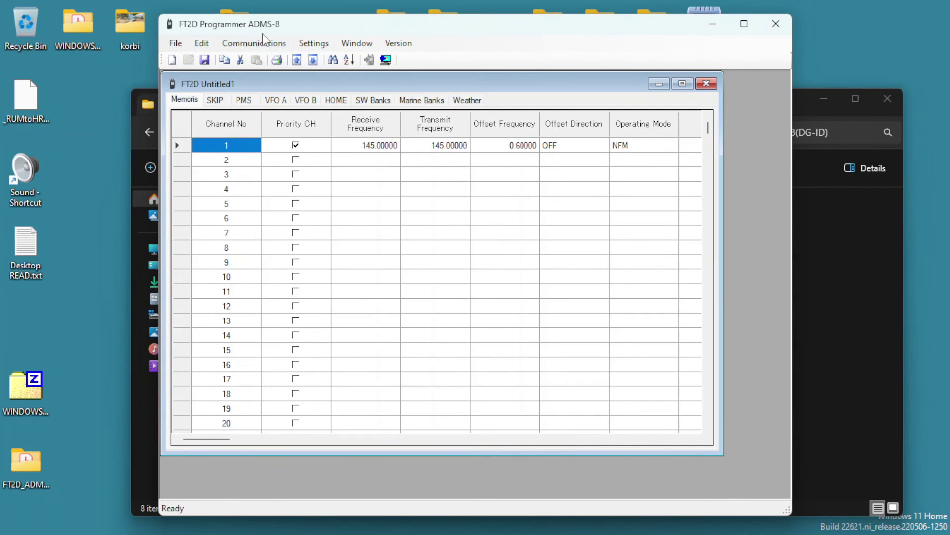
# - Set the programmer's COM port to COM15 in COM port Settings
pyautogui.click(262, 42)
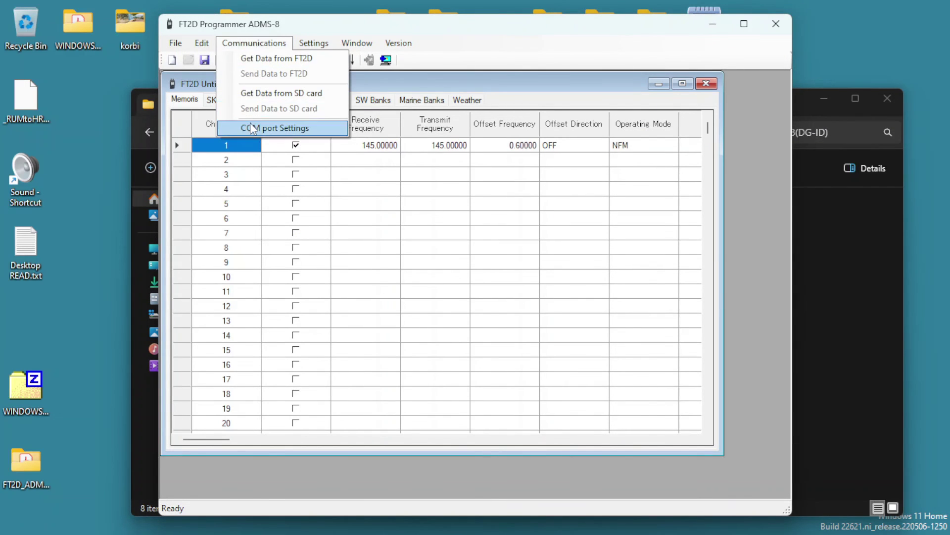
pyautogui.click(253, 128)
pyautogui.click(409, 263)
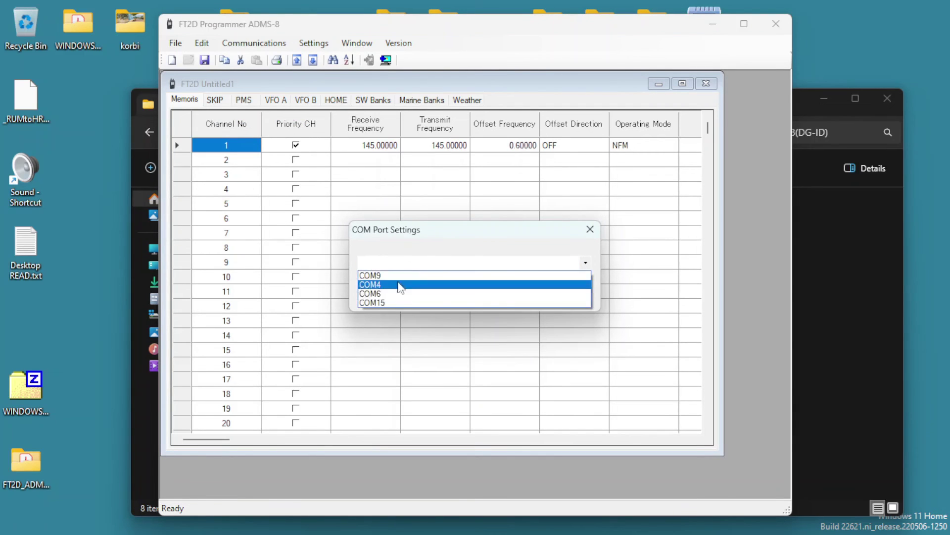
pyautogui.click(393, 307)
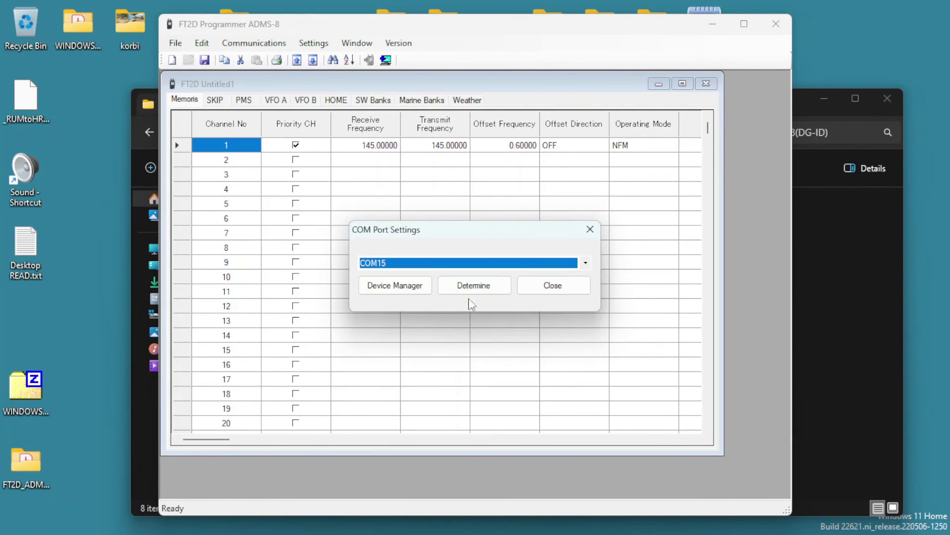
pyautogui.click(487, 291)
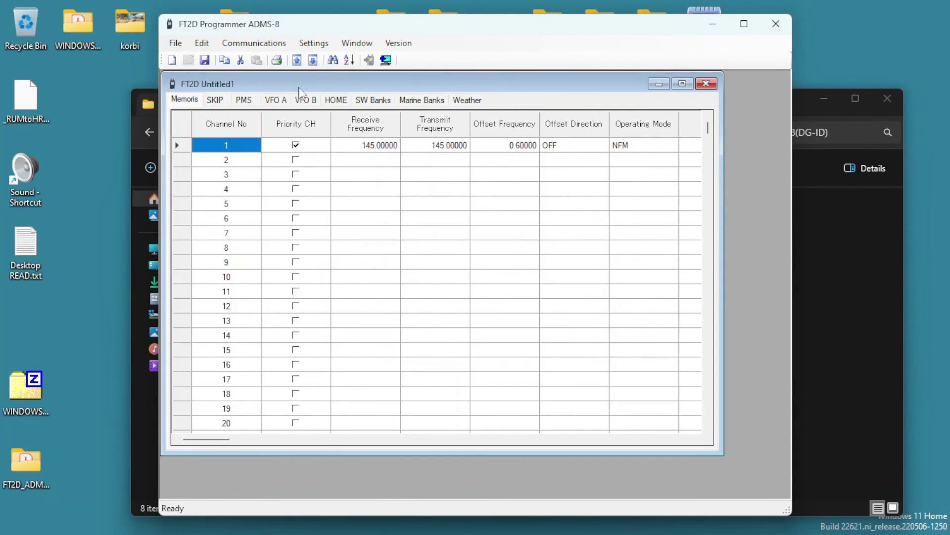
# - Get Data from FT2D to read the radio's memories into the channel grid
pyautogui.click(254, 44)
pyautogui.click(276, 59)
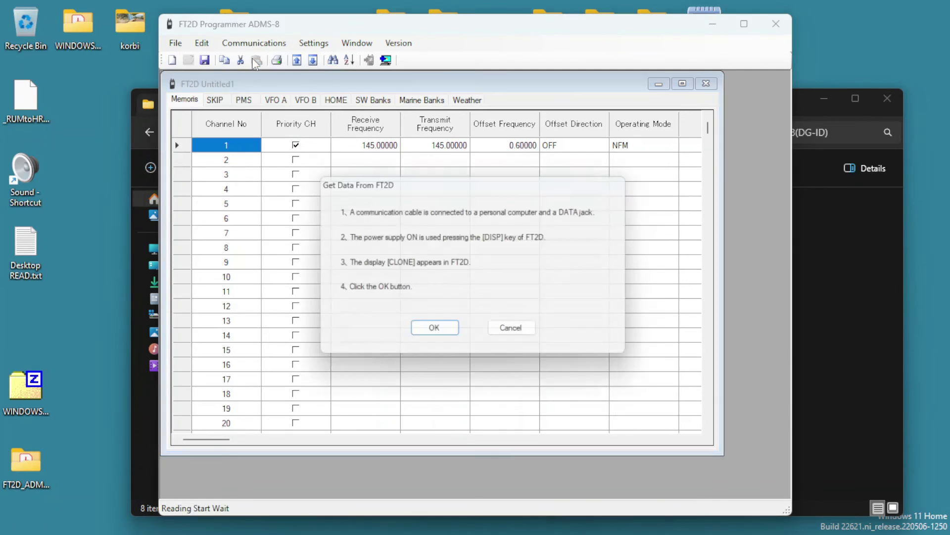
pyautogui.click(432, 332)
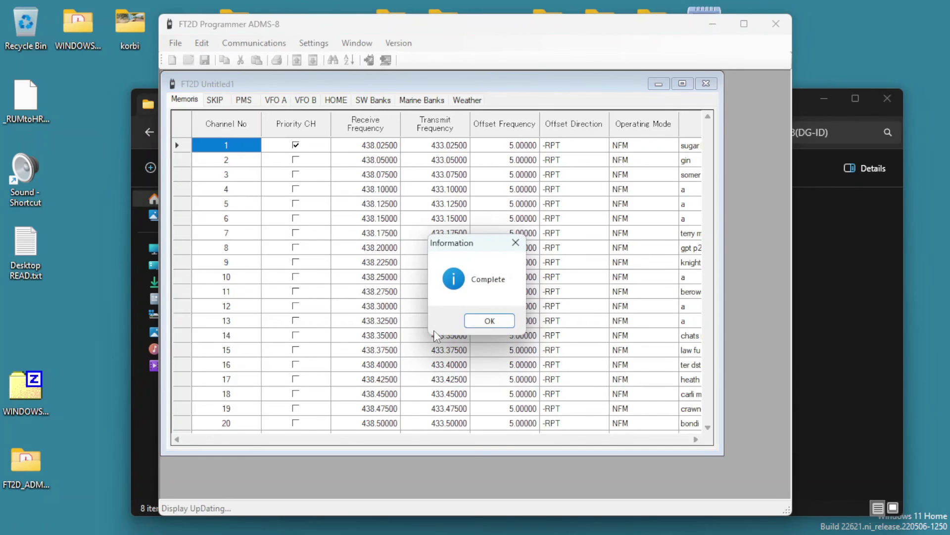
pyautogui.click(490, 321)
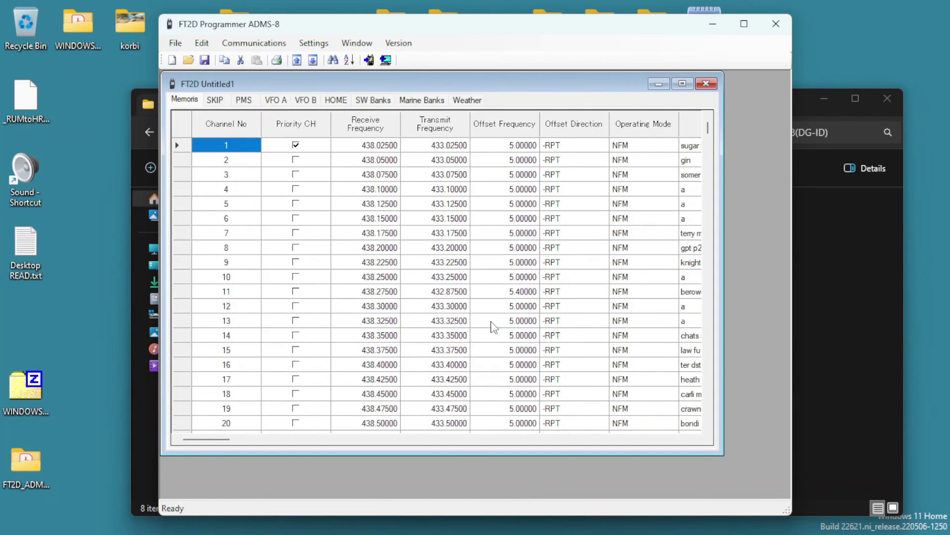
# - Send Data to FT2D, writing all 130496 bytes of channel memory to the radio
pyautogui.click(262, 45)
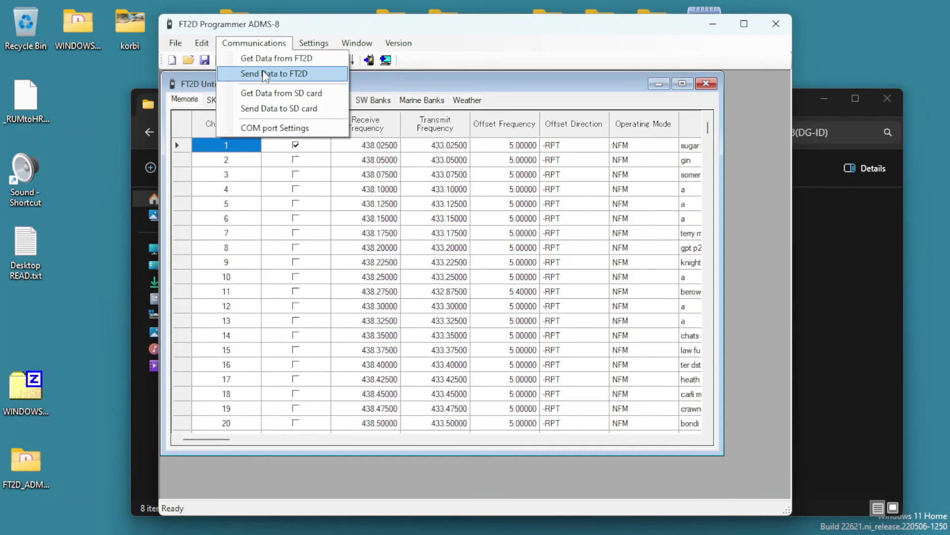
pyautogui.click(264, 74)
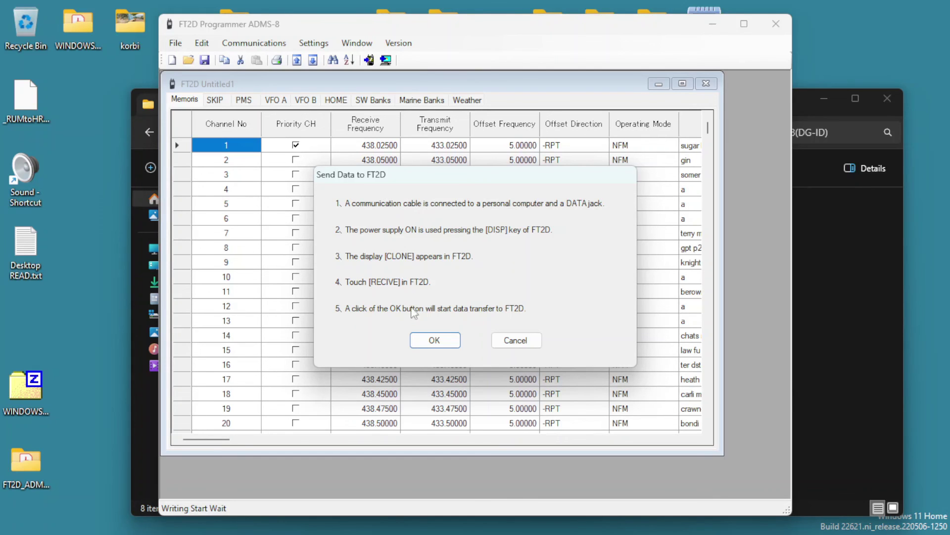
pyautogui.click(434, 340)
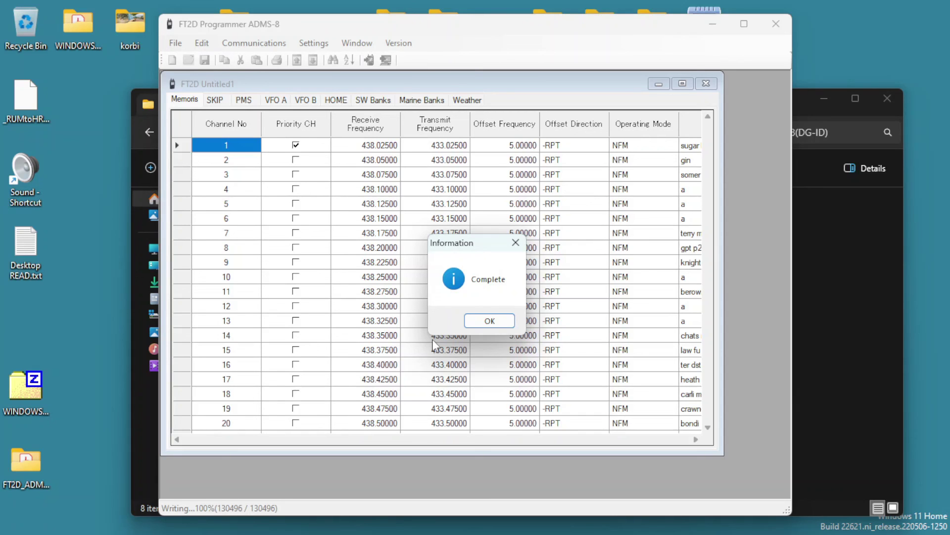
pyautogui.click(497, 321)
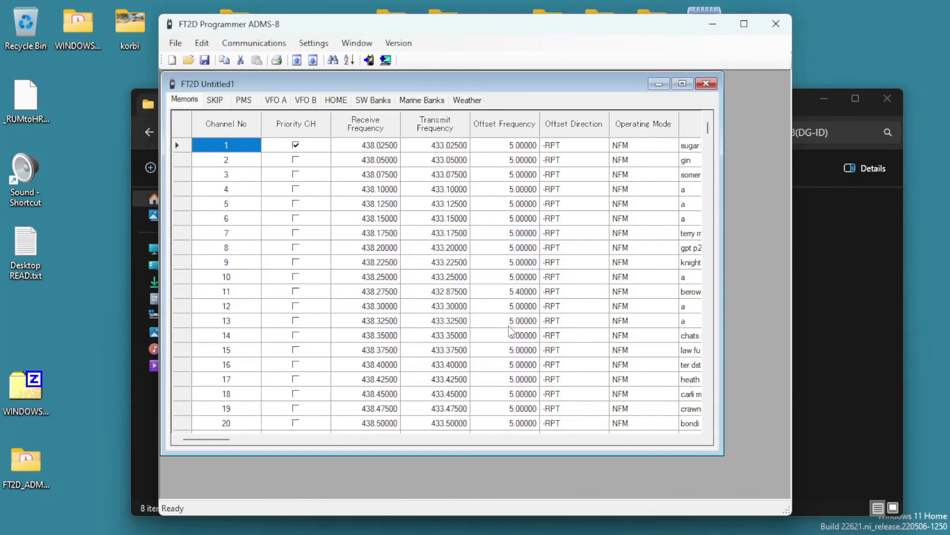